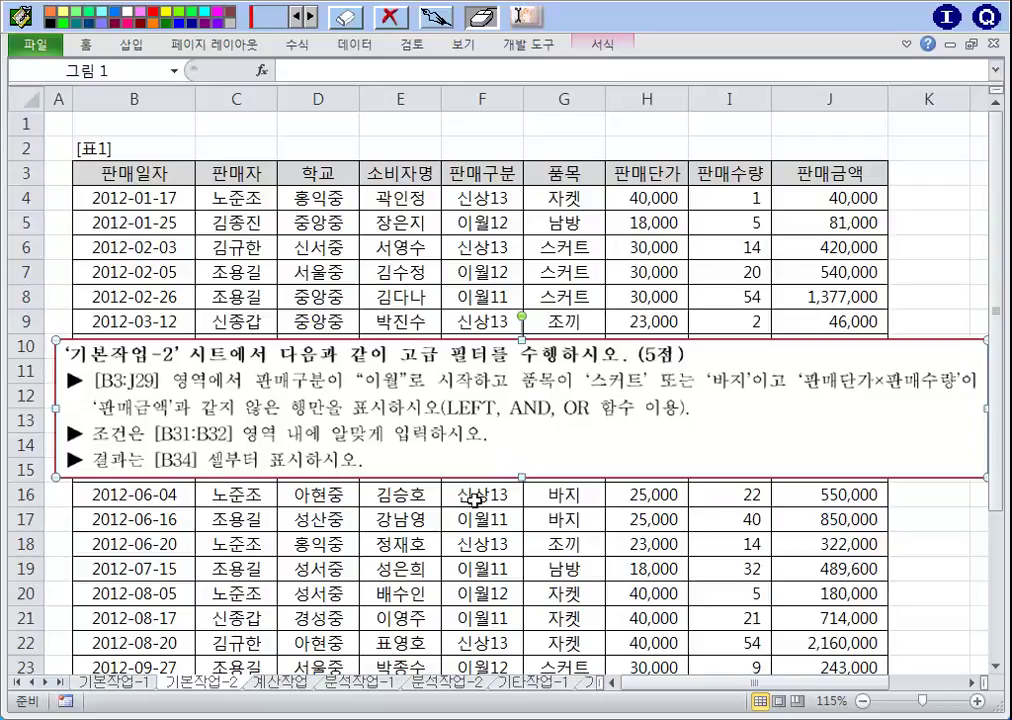
# With the red pen, underline LEFT with an arrow to an asterisk note, underline 판매구분, and circle the 고 after 시작하 in the exercise text.
pyautogui.click(480, 298)
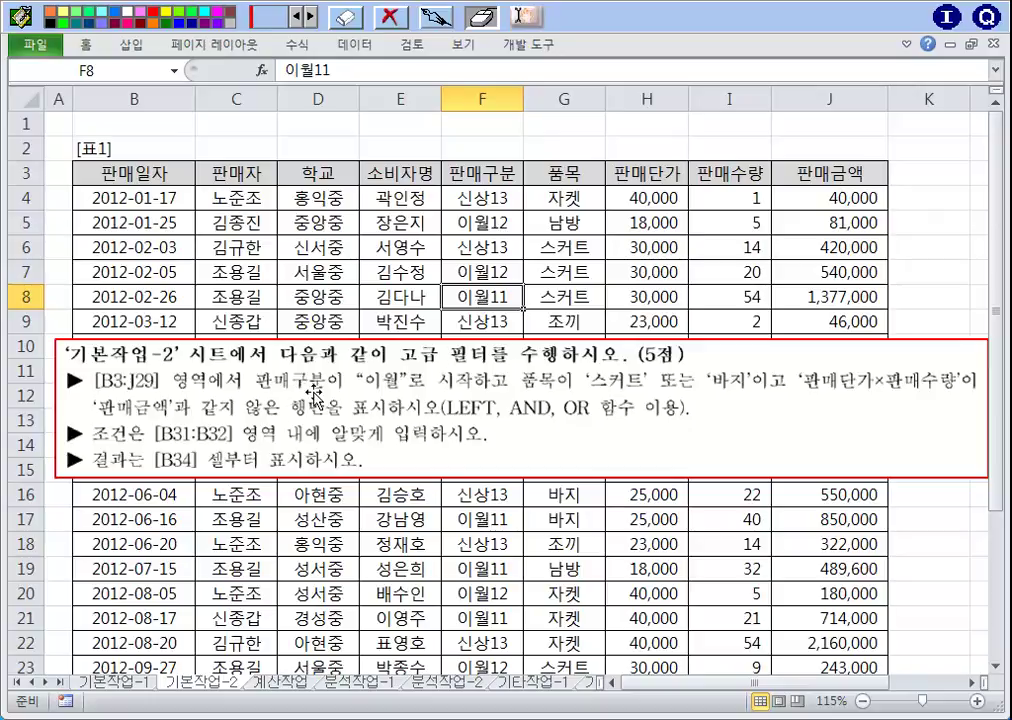
pyautogui.click(316, 392)
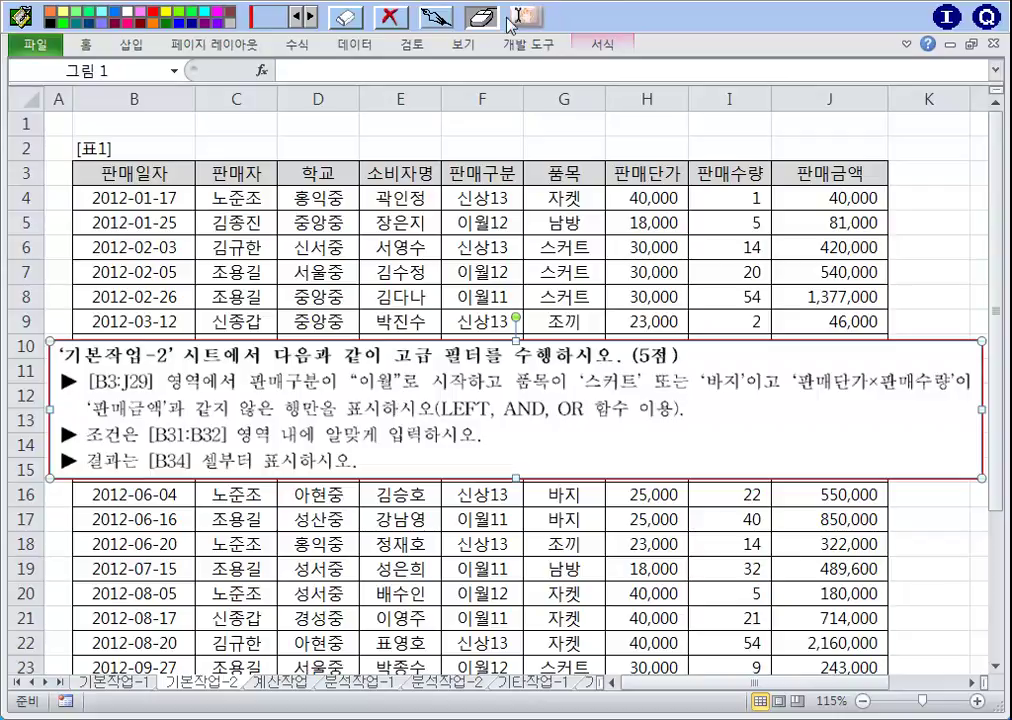
pyautogui.click(437, 20)
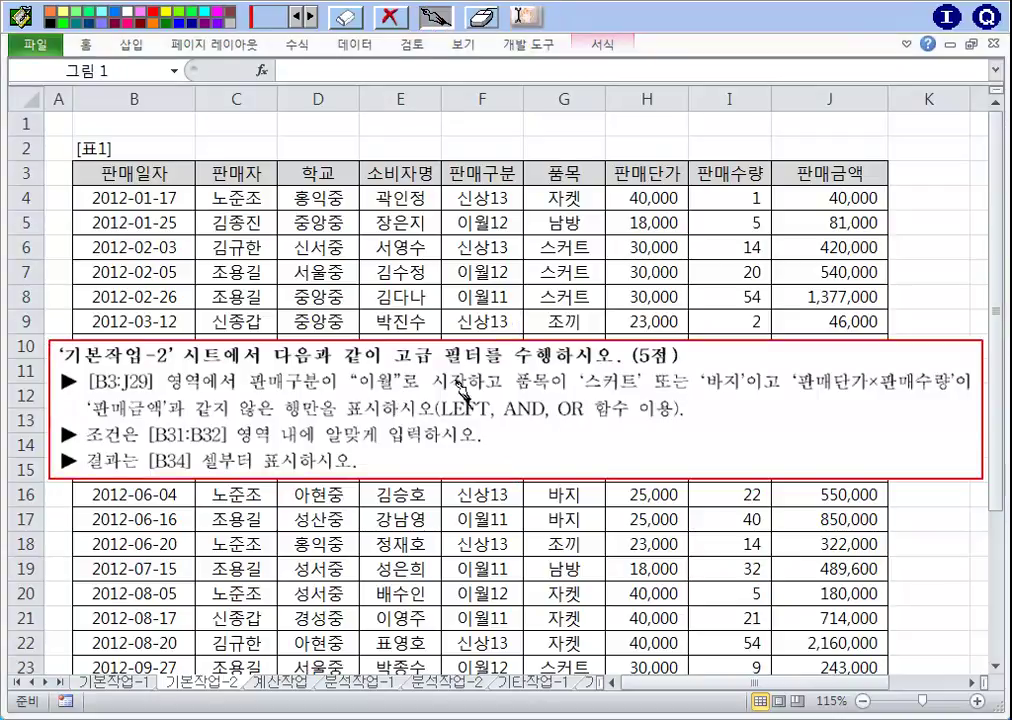
pyautogui.moveTo(443, 421)
pyautogui.mouseDown()
pyautogui.moveTo(478, 420)
pyautogui.moveTo(528, 437)
pyautogui.moveTo(522, 445)
pyautogui.moveTo(580, 445)
pyautogui.mouseUp()
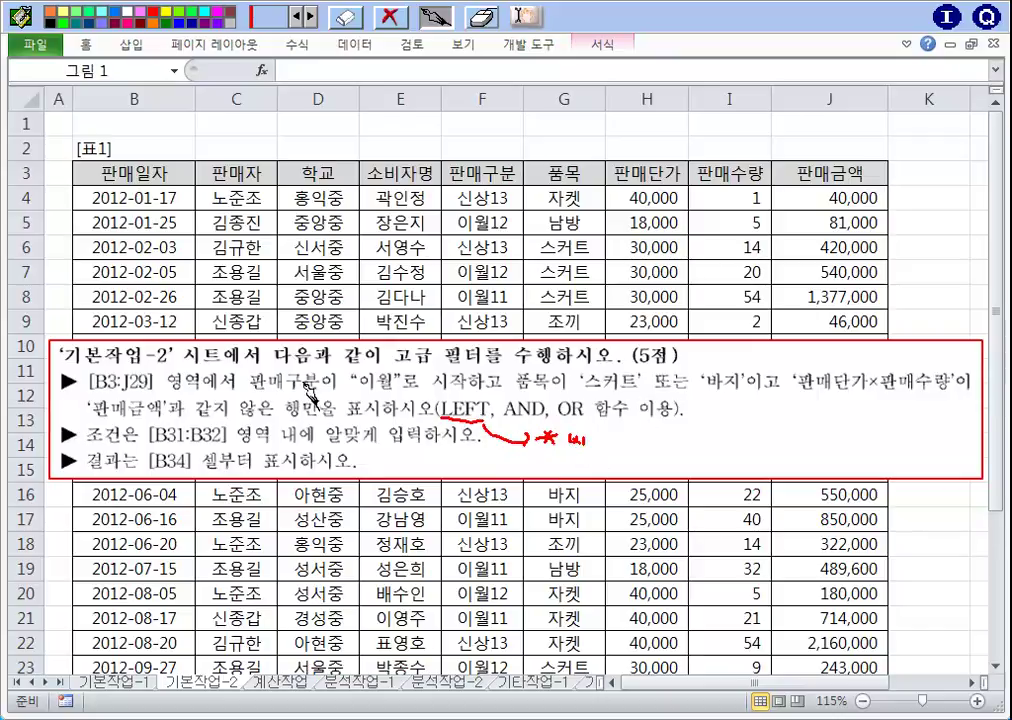
pyautogui.moveTo(250, 397); pyautogui.dragTo(338, 396)
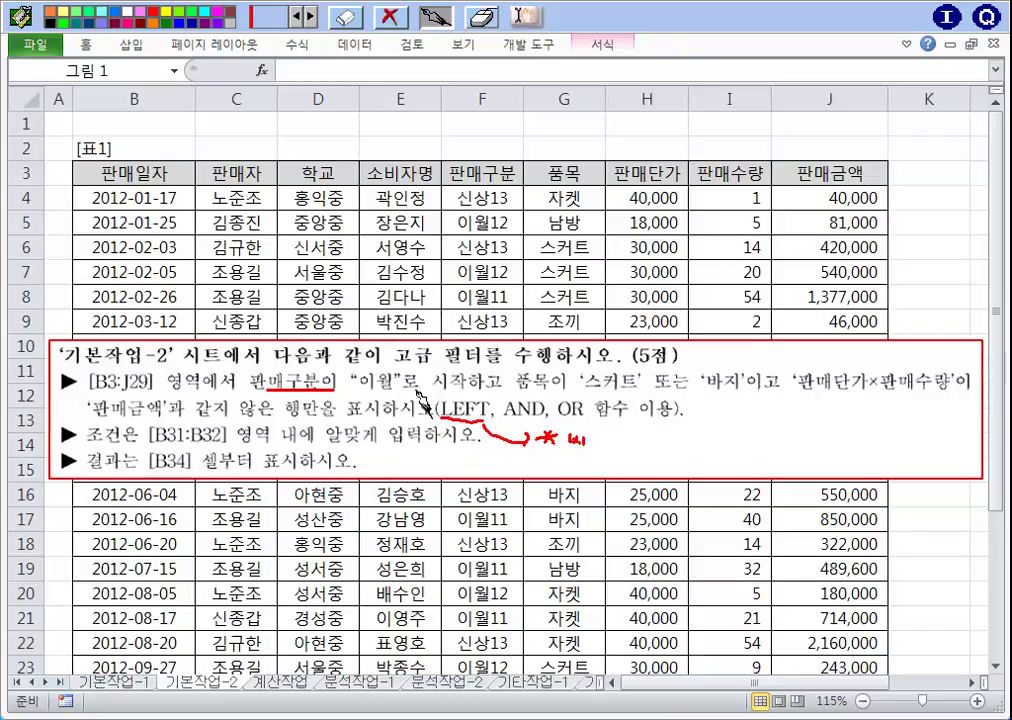
pyautogui.moveTo(490, 370); pyautogui.dragTo(497, 381)
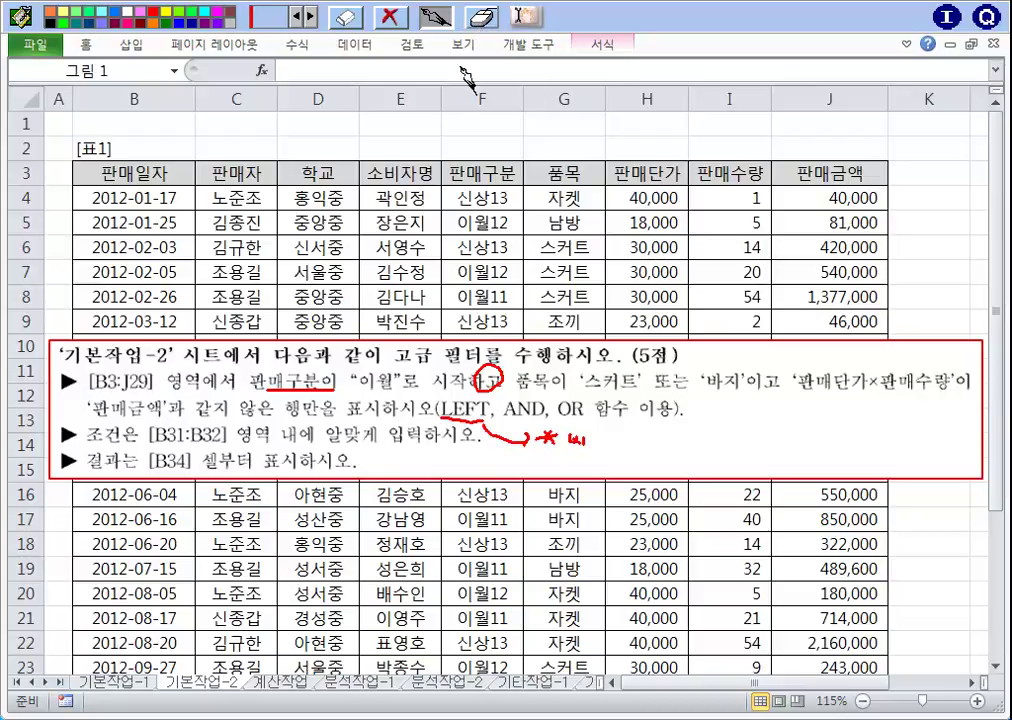
# Circle 판매구분, draw an arrow numbered 1 to "이월", and box 품목 in the exercise text with the red pen.
pyautogui.moveTo(281, 388)
pyautogui.mouseDown()
pyautogui.moveTo(254, 388)
pyautogui.moveTo(375, 384)
pyautogui.moveTo(377, 394)
pyautogui.mouseUp()
pyautogui.moveTo(384, 407)
pyautogui.mouseDown()
pyautogui.moveTo(386, 419)
pyautogui.moveTo(388, 404)
pyautogui.mouseUp()
pyautogui.moveTo(516, 361); pyautogui.dragTo(516, 396)
pyautogui.moveTo(516, 371)
pyautogui.mouseDown()
pyautogui.moveTo(549, 372)
pyautogui.moveTo(520, 398)
pyautogui.mouseUp()
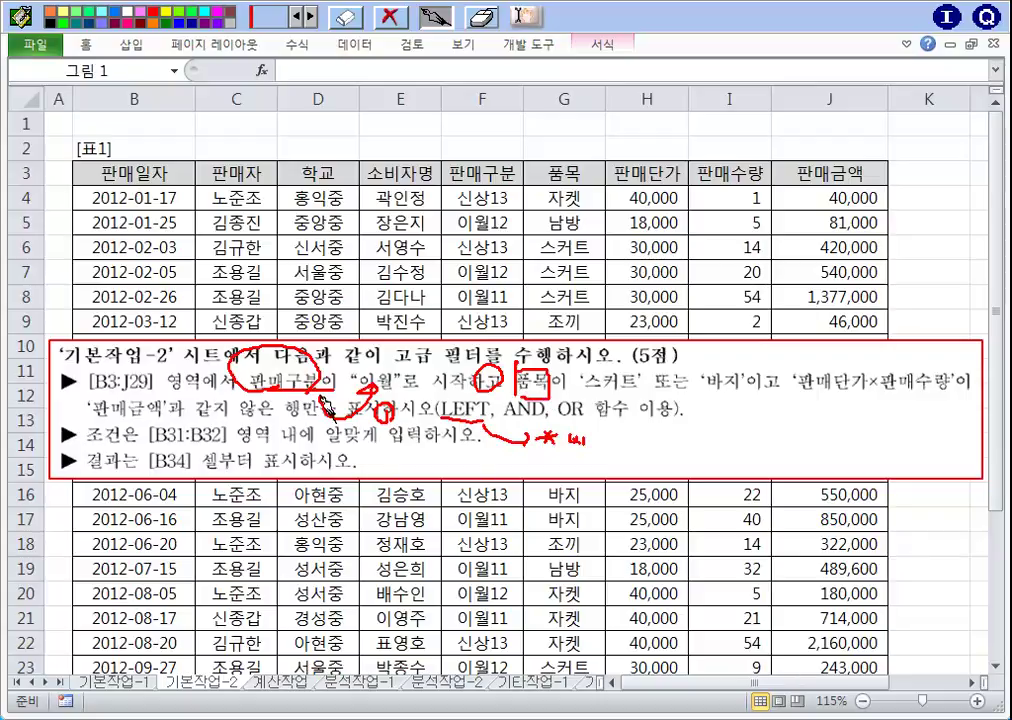
# Draw a red arc linking 판매구분 to 품목 and label it AND.
pyautogui.moveTo(429, 318); pyautogui.dragTo(518, 347)
pyautogui.moveTo(503, 302); pyautogui.dragTo(494, 322)
pyautogui.moveTo(503, 302)
pyautogui.mouseDown()
pyautogui.moveTo(511, 321)
pyautogui.moveTo(509, 313)
pyautogui.mouseUp()
pyautogui.moveTo(516, 304)
pyautogui.mouseDown()
pyautogui.moveTo(515, 321)
pyautogui.moveTo(528, 319)
pyautogui.mouseUp()
pyautogui.moveTo(528, 303)
pyautogui.mouseDown()
pyautogui.moveTo(529, 321)
pyautogui.moveTo(538, 320)
pyautogui.mouseUp()
pyautogui.moveTo(538, 303); pyautogui.dragTo(540, 320)
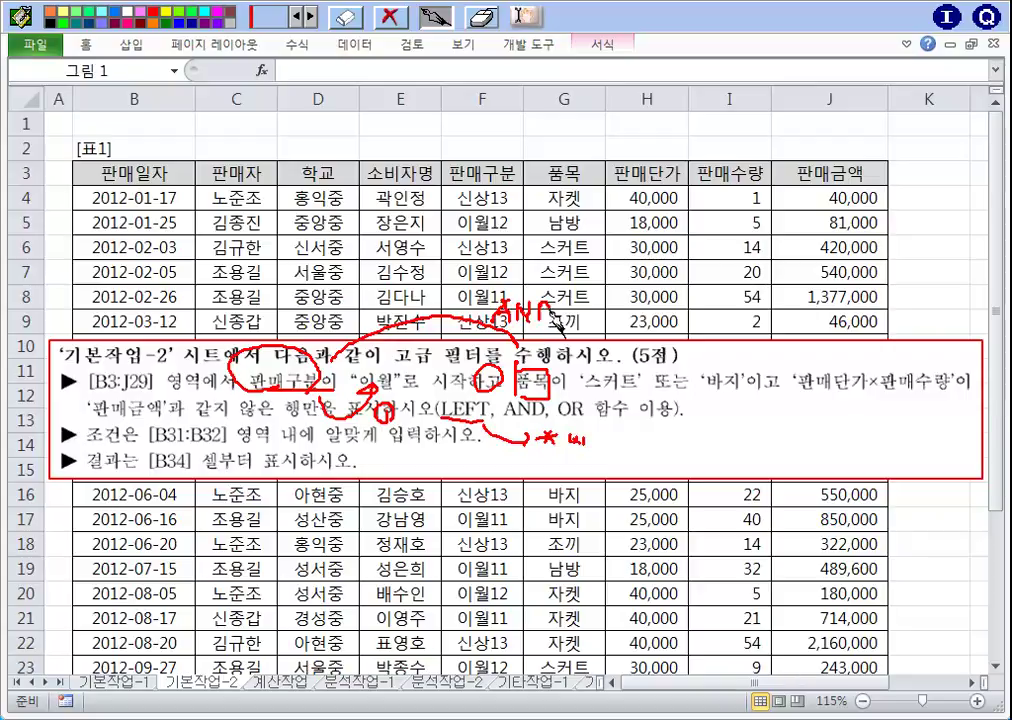
# Draw numbered red arrows from 품목 to 스커트 and 바지, circle 또는, and write a short note beneath the exercise's first condition.
pyautogui.moveTo(556, 394)
pyautogui.mouseDown()
pyautogui.moveTo(606, 399)
pyautogui.moveTo(613, 388)
pyautogui.mouseUp()
pyautogui.moveTo(605, 393)
pyautogui.mouseDown()
pyautogui.moveTo(628, 405)
pyautogui.moveTo(631, 390)
pyautogui.moveTo(635, 405)
pyautogui.moveTo(683, 371)
pyautogui.mouseUp()
pyautogui.moveTo(560, 392)
pyautogui.mouseDown()
pyautogui.moveTo(686, 417)
pyautogui.moveTo(712, 393)
pyautogui.mouseUp()
pyautogui.moveTo(695, 399)
pyautogui.mouseDown()
pyautogui.moveTo(715, 396)
pyautogui.moveTo(725, 413)
pyautogui.mouseUp()
pyautogui.moveTo(718, 399)
pyautogui.mouseDown()
pyautogui.moveTo(730, 405)
pyautogui.moveTo(720, 399)
pyautogui.mouseUp()
pyautogui.moveTo(675, 440); pyautogui.dragTo(696, 453)
pyautogui.moveTo(700, 443); pyautogui.dragTo(737, 452)
pyautogui.moveTo(737, 440); pyautogui.dragTo(724, 453)
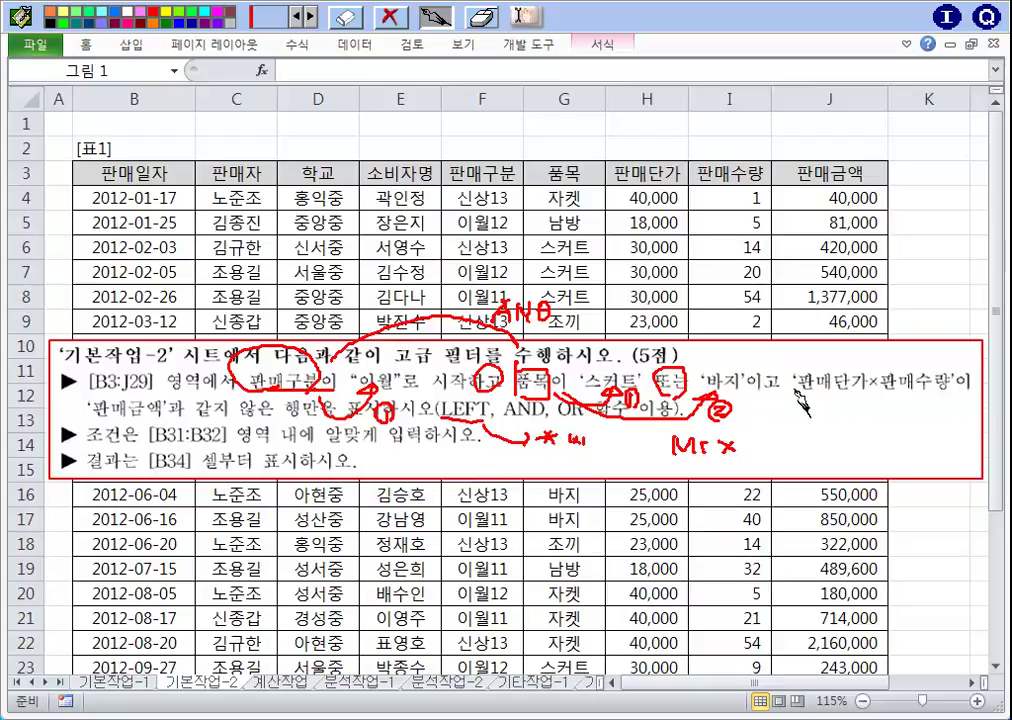
# Outline 판매단가×판매수량 and underline 판매금액 in red, and draw an arc labelled AND from 품목 to the 고 after 바지이.
pyautogui.moveTo(797, 383)
pyautogui.mouseDown()
pyautogui.moveTo(870, 396)
pyautogui.moveTo(950, 393)
pyautogui.moveTo(900, 368)
pyautogui.moveTo(800, 374)
pyautogui.moveTo(790, 396)
pyautogui.mouseUp()
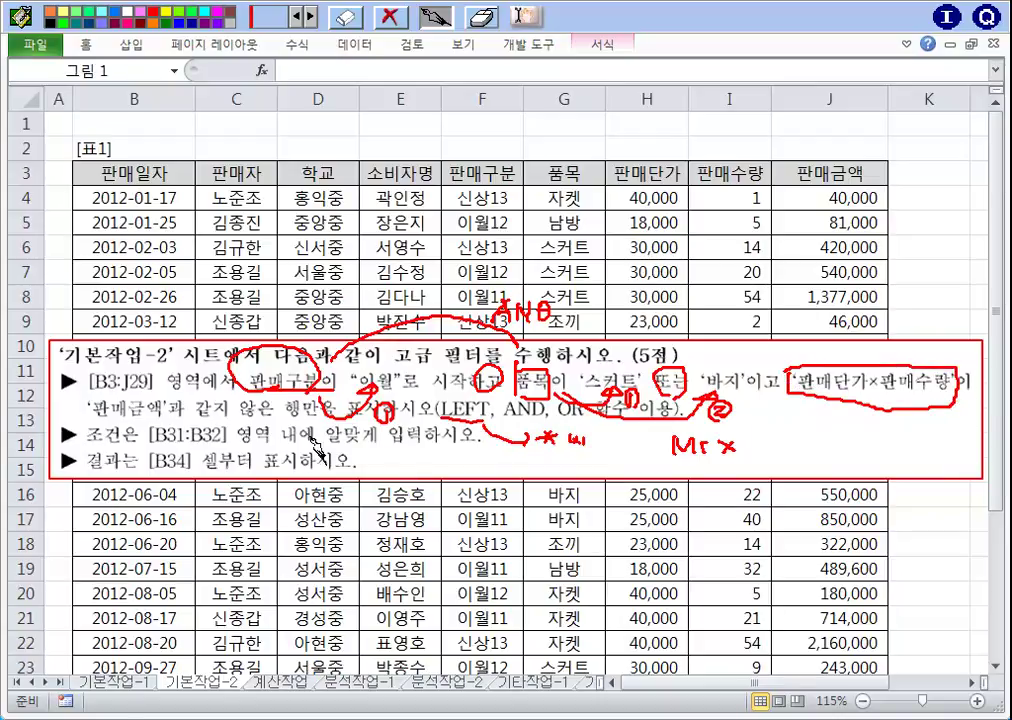
pyautogui.moveTo(97, 413); pyautogui.dragTo(165, 410)
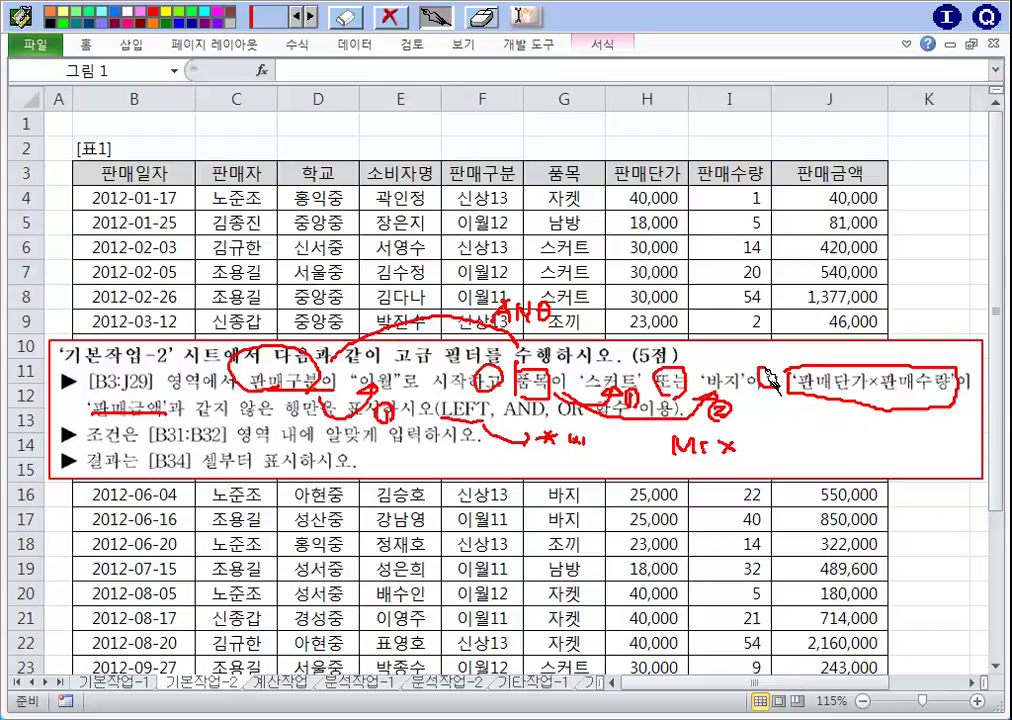
pyautogui.moveTo(561, 358)
pyautogui.mouseDown()
pyautogui.moveTo(697, 325)
pyautogui.moveTo(749, 363)
pyautogui.mouseUp()
pyautogui.moveTo(712, 285)
pyautogui.mouseDown()
pyautogui.moveTo(692, 321)
pyautogui.moveTo(706, 319)
pyautogui.mouseUp()
pyautogui.moveTo(695, 306)
pyautogui.mouseDown()
pyautogui.moveTo(748, 297)
pyautogui.moveTo(758, 320)
pyautogui.mouseUp()
# Number the three conditions in the exercise text with circled red 1, 2 and 3.
pyautogui.moveTo(307, 316); pyautogui.dragTo(305, 332)
pyautogui.moveTo(299, 313); pyautogui.dragTo(302, 312)
pyautogui.moveTo(538, 346); pyautogui.dragTo(548, 357)
pyautogui.moveTo(768, 338)
pyautogui.mouseDown()
pyautogui.moveTo(778, 352)
pyautogui.moveTo(772, 344)
pyautogui.mouseUp()
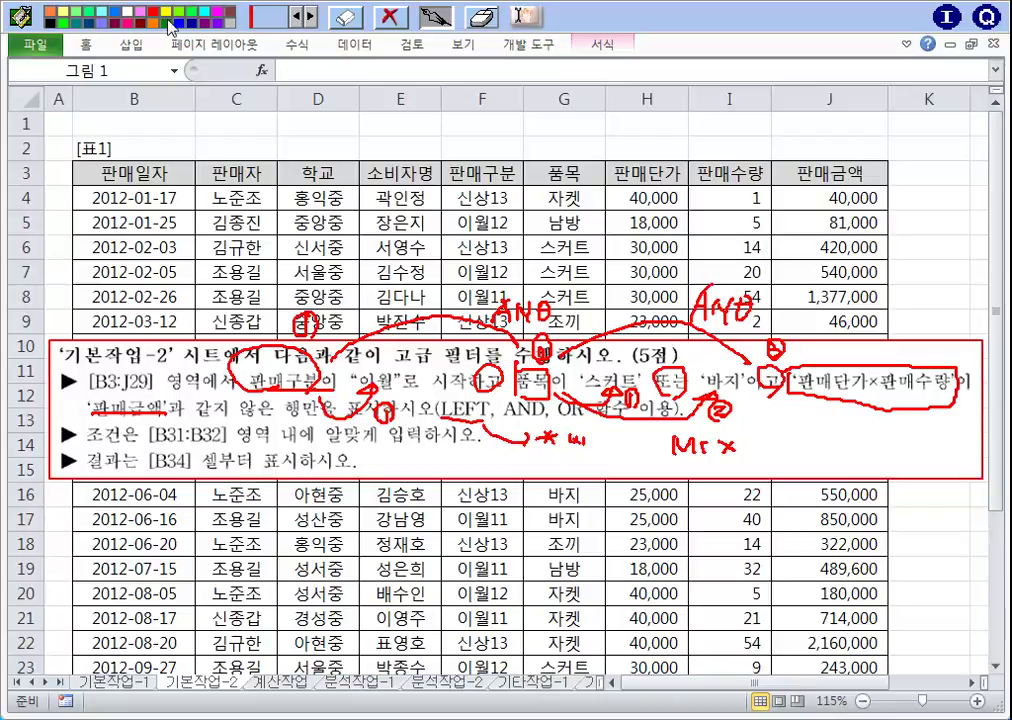
# Mark 판매구분, 품목 and 판매단가×판매수량 in green in the exercise text, and circle the 판매구분 and 품목 table headers.
pyautogui.moveTo(312, 364); pyautogui.dragTo(307, 404)
pyautogui.moveTo(538, 369); pyautogui.dragTo(545, 374)
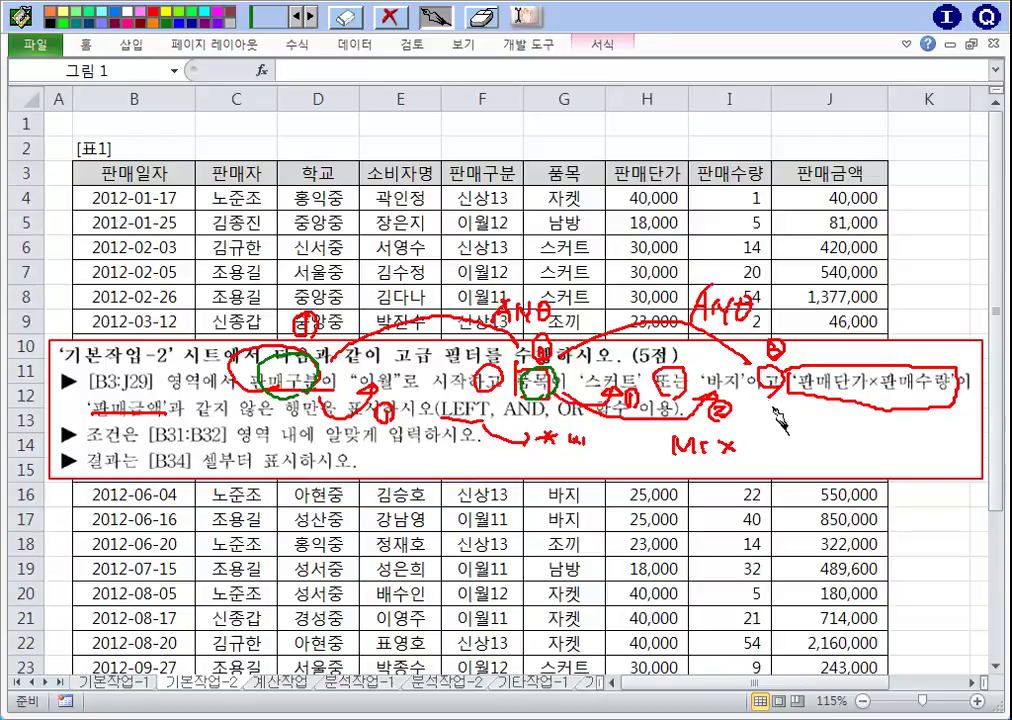
pyautogui.moveTo(790, 358)
pyautogui.mouseDown()
pyautogui.moveTo(900, 358)
pyautogui.moveTo(955, 385)
pyautogui.moveTo(850, 405)
pyautogui.moveTo(795, 378)
pyautogui.mouseUp()
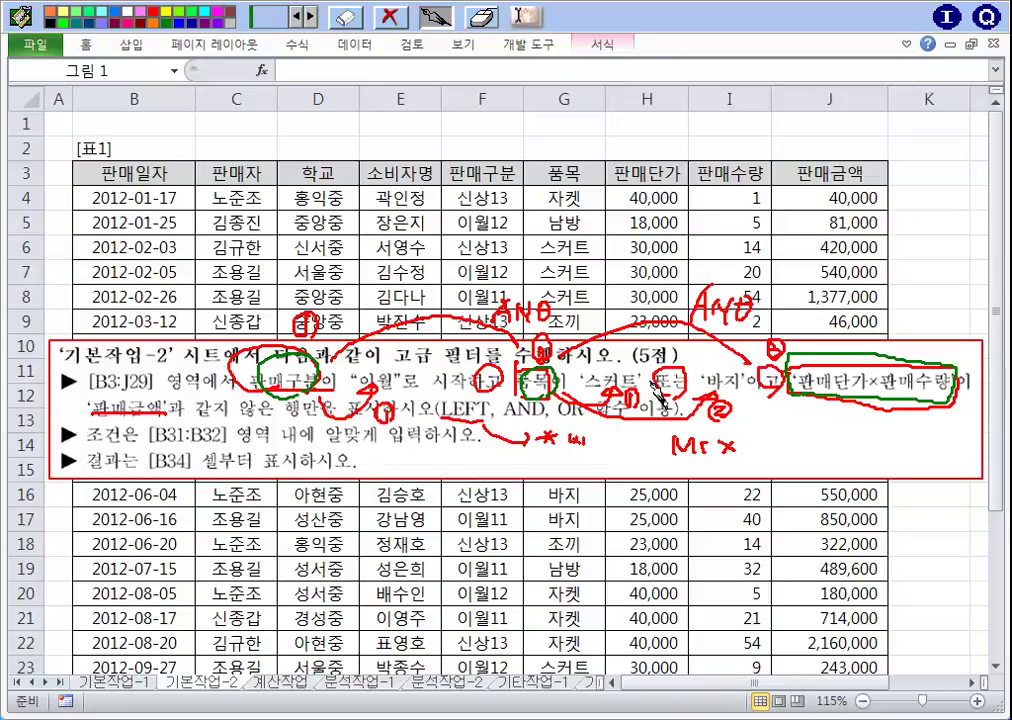
pyautogui.moveTo(497, 182)
pyautogui.mouseDown()
pyautogui.moveTo(468, 184)
pyautogui.moveTo(512, 162)
pyautogui.mouseUp()
pyautogui.moveTo(590, 160); pyautogui.dragTo(578, 156)
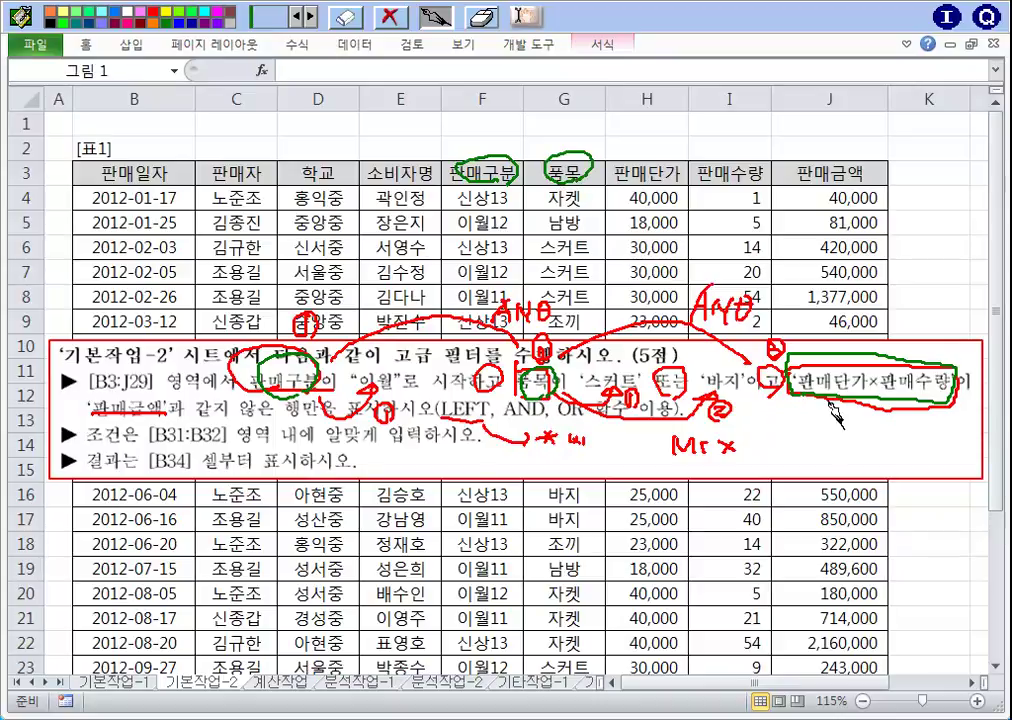
# Add a green question mark beneath 판매단가×판매수량, circle 단가 and 수량 in the headers joined by an asterisk, and write 수식 below.
pyautogui.moveTo(819, 402)
pyautogui.mouseDown()
pyautogui.moveTo(817, 421)
pyautogui.moveTo(888, 405)
pyautogui.moveTo(878, 456)
pyautogui.mouseUp()
pyautogui.click(879, 466)
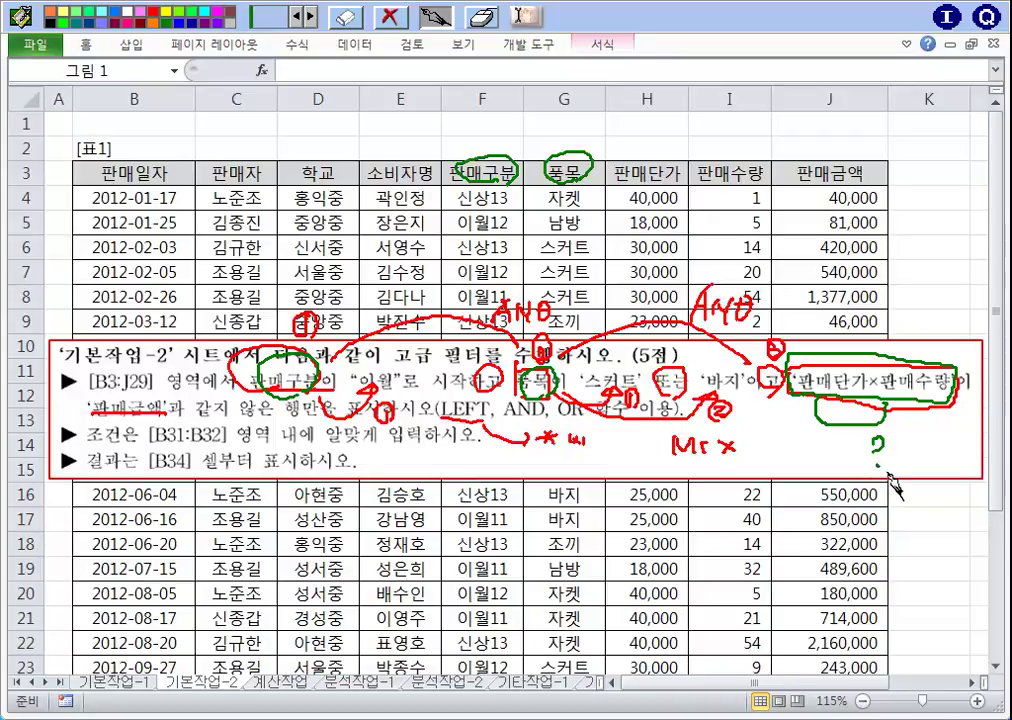
pyautogui.moveTo(665, 187)
pyautogui.mouseDown()
pyautogui.moveTo(729, 185)
pyautogui.moveTo(711, 176)
pyautogui.moveTo(690, 184)
pyautogui.moveTo(706, 183)
pyautogui.moveTo(697, 212)
pyautogui.mouseUp()
pyautogui.moveTo(707, 206); pyautogui.dragTo(719, 211)
pyautogui.moveTo(692, 218)
pyautogui.mouseDown()
pyautogui.moveTo(727, 214)
pyautogui.moveTo(716, 236)
pyautogui.mouseUp()
pyautogui.moveTo(733, 204)
pyautogui.mouseDown()
pyautogui.moveTo(726, 213)
pyautogui.moveTo(740, 212)
pyautogui.mouseUp()
pyautogui.moveTo(746, 205); pyautogui.dragTo(746, 231)
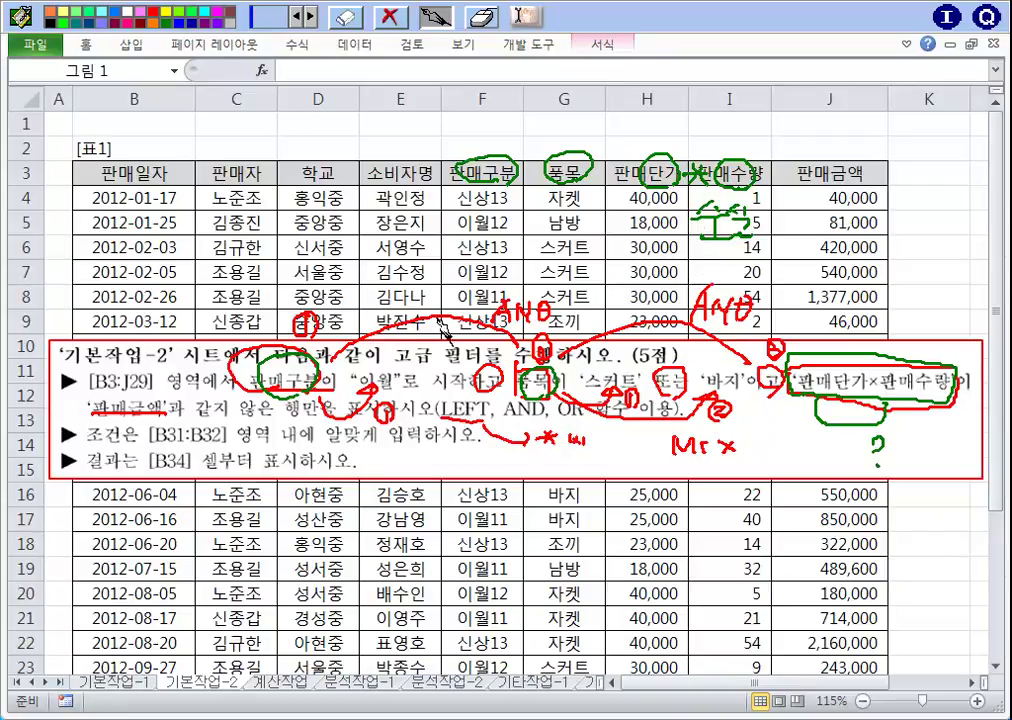
# Mark 품목 with an arrow to 스커트, circle 또는, and write OR beneath 품목 with the blue pen.
pyautogui.moveTo(515, 376); pyautogui.dragTo(609, 393)
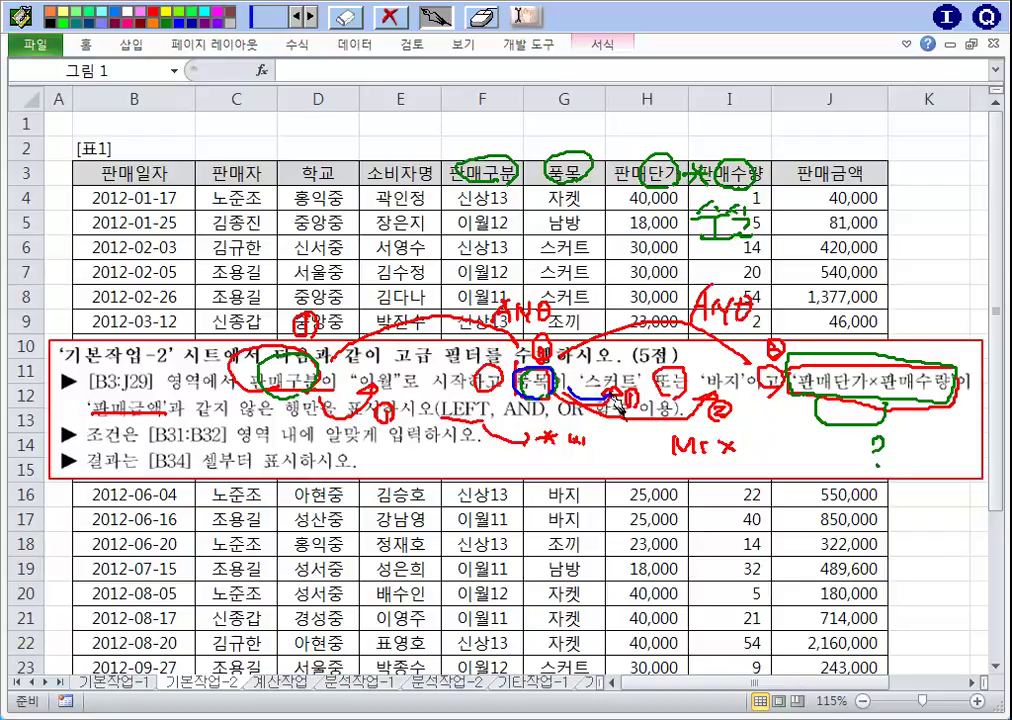
pyautogui.moveTo(684, 372); pyautogui.dragTo(686, 376)
pyautogui.moveTo(545, 396)
pyautogui.mouseDown()
pyautogui.moveTo(530, 420)
pyautogui.moveTo(556, 404)
pyautogui.moveTo(575, 420)
pyautogui.mouseUp()
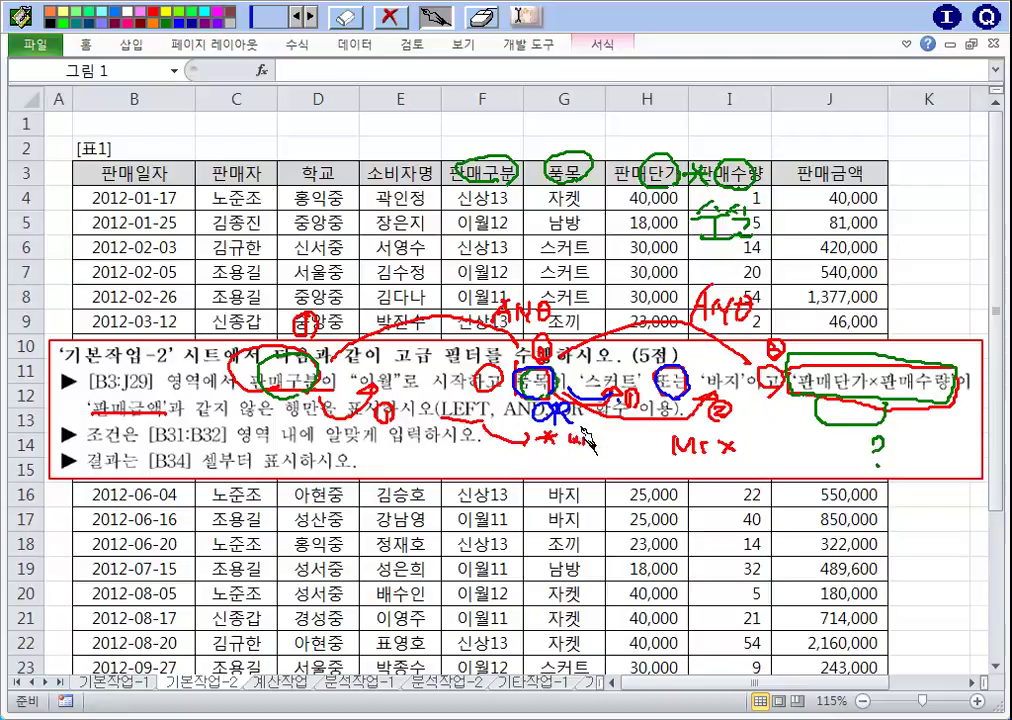
# Sketch the nested formula structure AND(~, OR(~, ~), ~) in blue over the exercise text, and clear all pen annotations.
pyautogui.moveTo(290, 462)
pyautogui.mouseDown()
pyautogui.moveTo(322, 432)
pyautogui.moveTo(350, 452)
pyautogui.moveTo(390, 442)
pyautogui.moveTo(583, 446)
pyautogui.mouseUp()
pyautogui.moveTo(616, 445); pyautogui.dragTo(622, 439)
pyautogui.moveTo(619, 431)
pyautogui.mouseDown()
pyautogui.moveTo(620, 458)
pyautogui.moveTo(704, 446)
pyautogui.mouseUp()
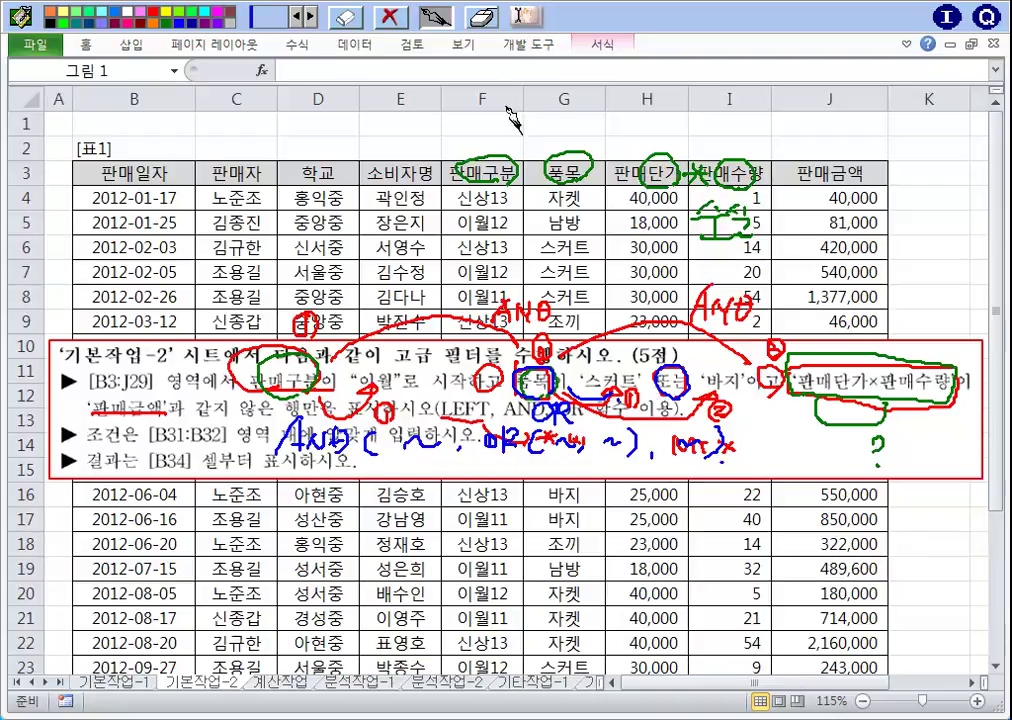
pyautogui.click(483, 17)
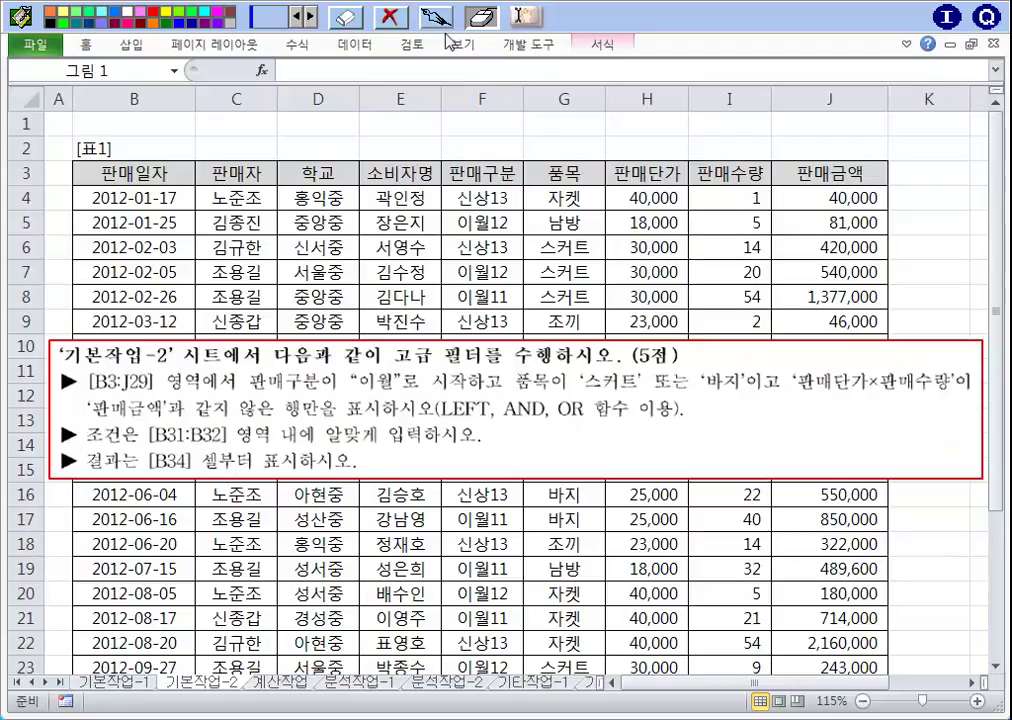
# Move the exercise picture down the sheet so it sits over the table's last rows, just above row 28.
pyautogui.click(366, 227)
pyautogui.click(366, 227)
pyautogui.scroll(-4, 366, 215)
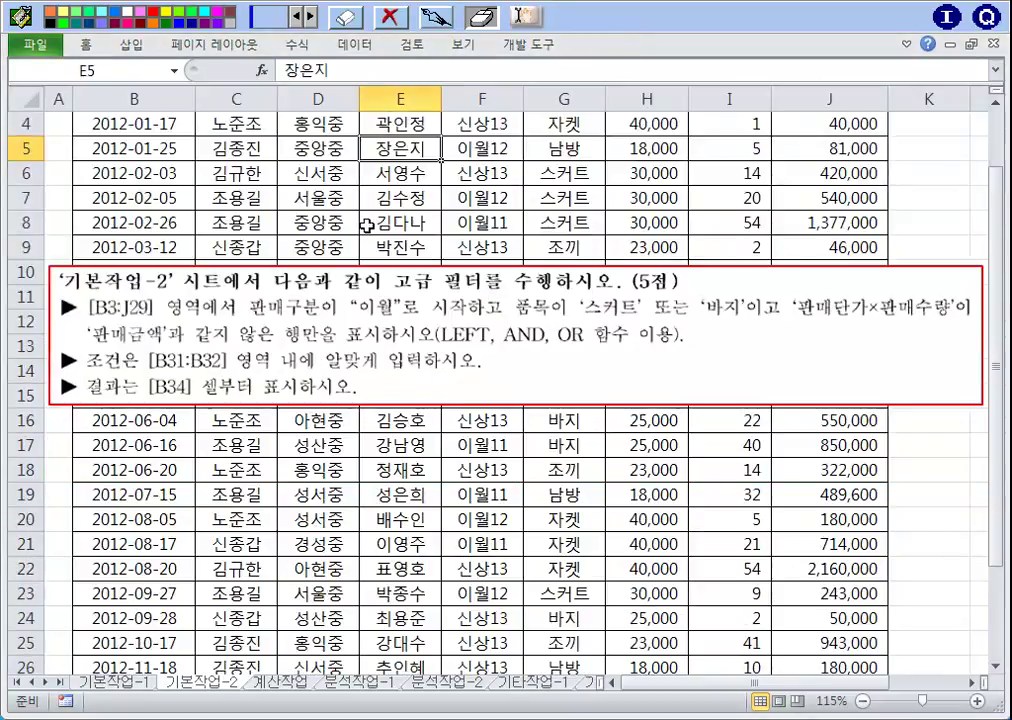
pyautogui.moveTo(371, 183); pyautogui.dragTo(366, 487)
pyautogui.scroll(-2, 366, 487)
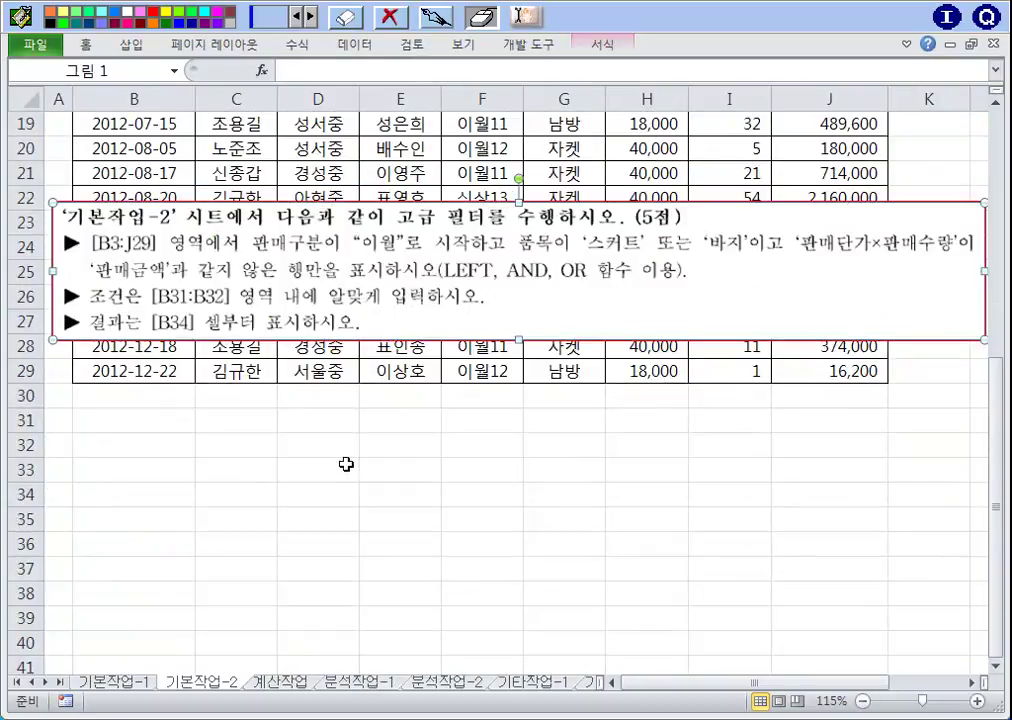
pyautogui.click(225, 422)
pyautogui.click(181, 427)
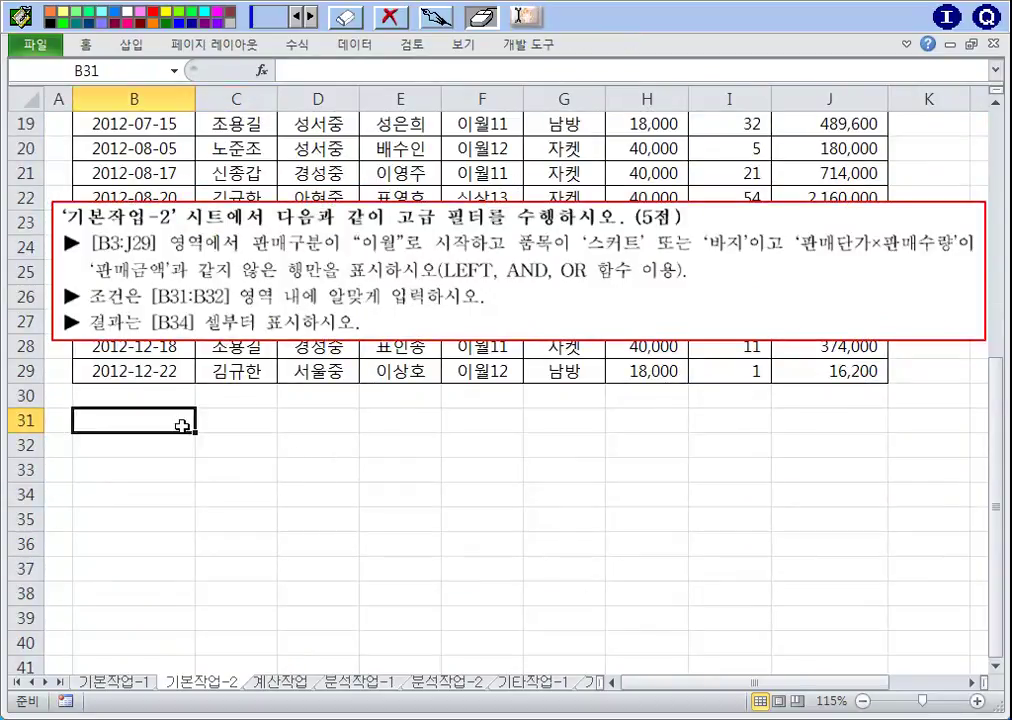
pyautogui.click(178, 452)
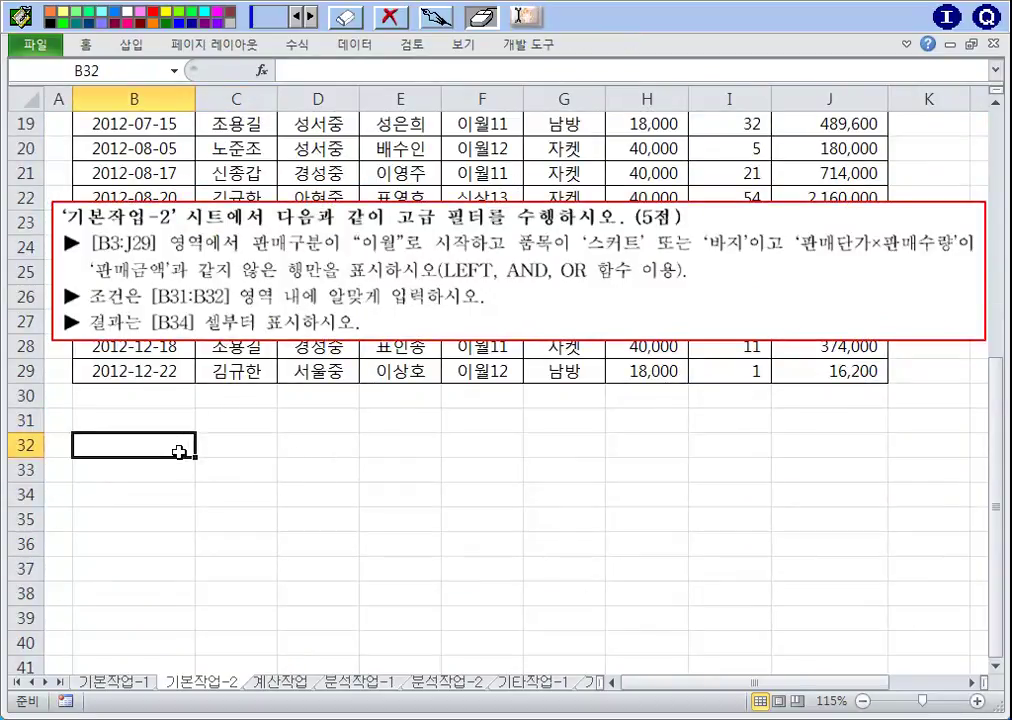
pyautogui.click(145, 420)
# Copy the 판매구분 header from F3 into B31.
pyautogui.scroll(6, 160, 425)
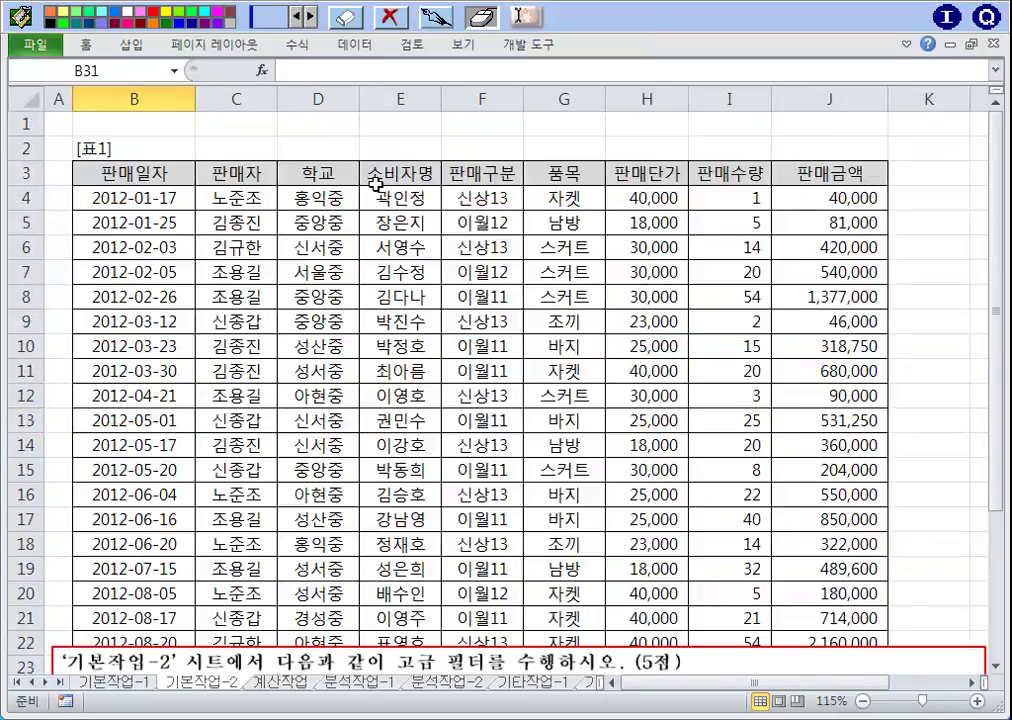
pyautogui.click(484, 177)
pyautogui.rightClick(484, 177)
pyautogui.click(518, 144)
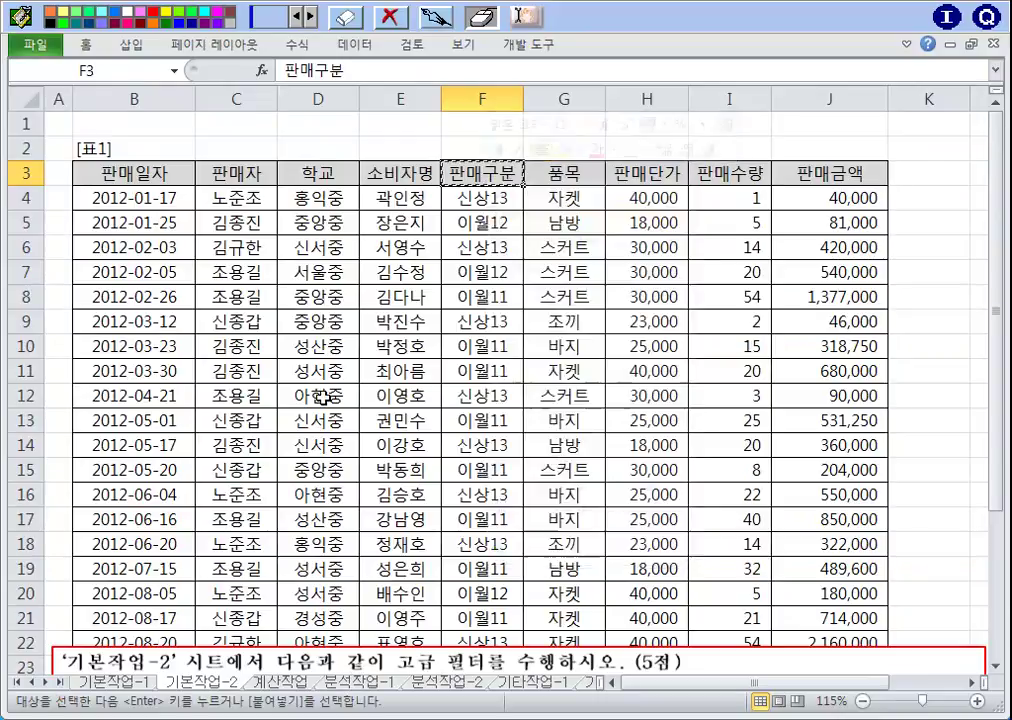
pyautogui.scroll(-4, 249, 463)
pyautogui.scroll(-1, 249, 463)
pyautogui.click(155, 497)
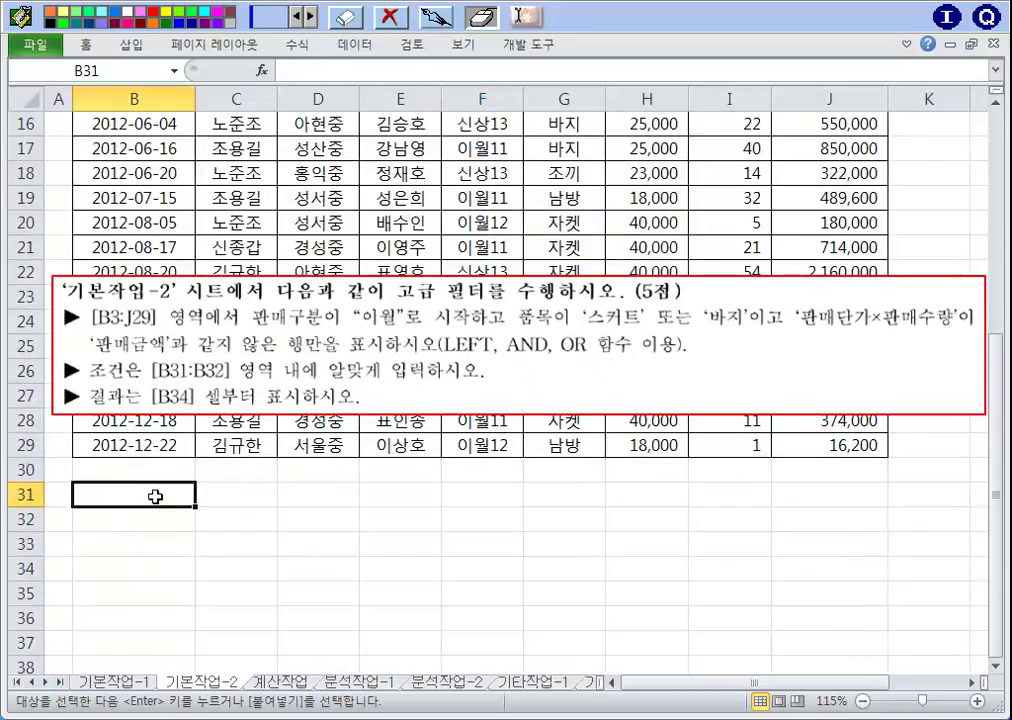
pyautogui.press('Return')
# Enter the criterion 이월* in B32 beneath the 판매구분 header.
pyautogui.click(150, 543)
pyautogui.click(143, 497)
pyautogui.click(145, 518)
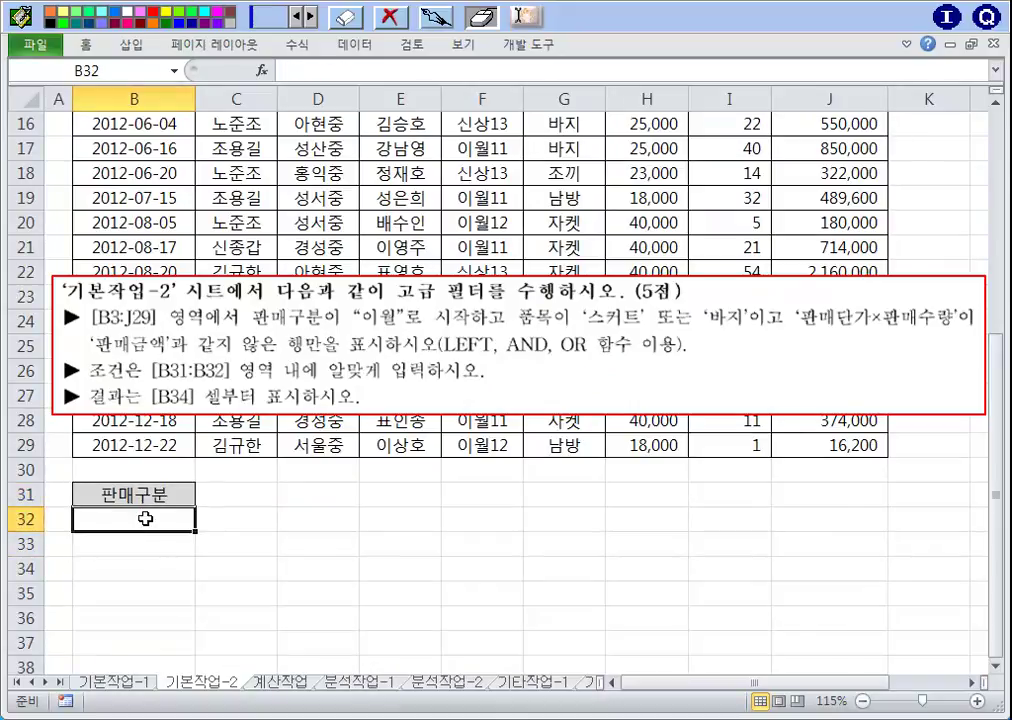
pyautogui.write('d;')
pyautogui.press('BackSpace')
pyautogui.write('이우')
pyautogui.press('BackSpace')
pyautogui.press('BackSpace')
pyautogui.press('BackSpace')
pyautogui.write('이우ㅡㅓ')
pyautogui.press('BackSpace')
pyautogui.press('BackSpace')
pyautogui.press('BackSpace')
pyautogui.write('워ㄹ*')
pyautogui.press('Return')
pyautogui.click(145, 520)
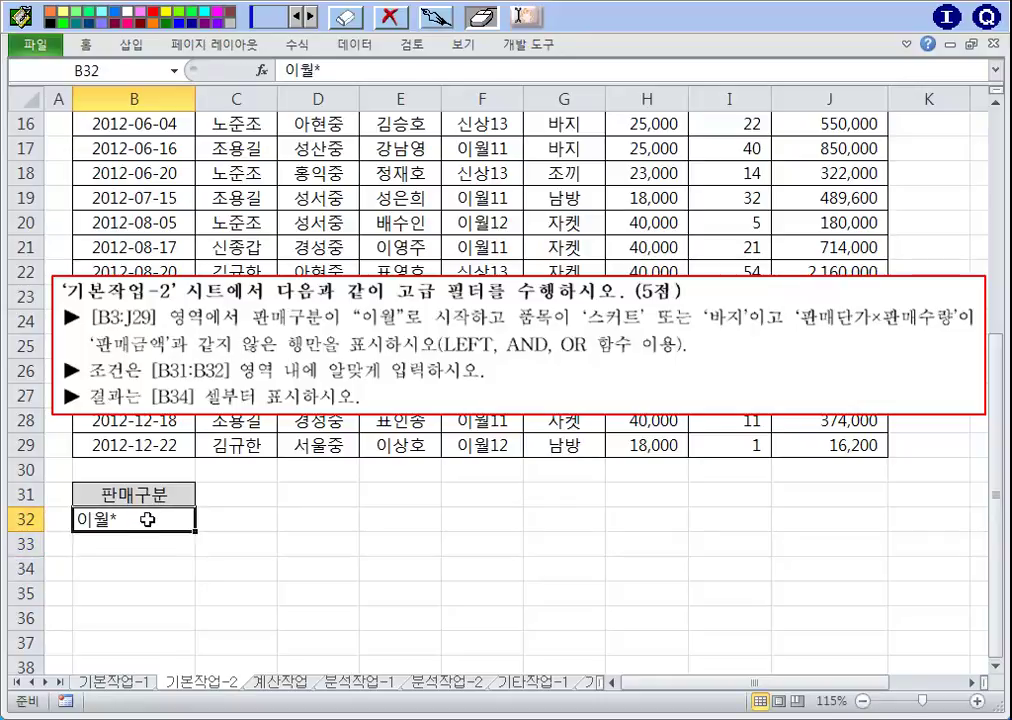
# Circle the criterion in B31:B32 and underline LEFT in the exercise text with the blue pen, and clear the annotations.
pyautogui.click(435, 17)
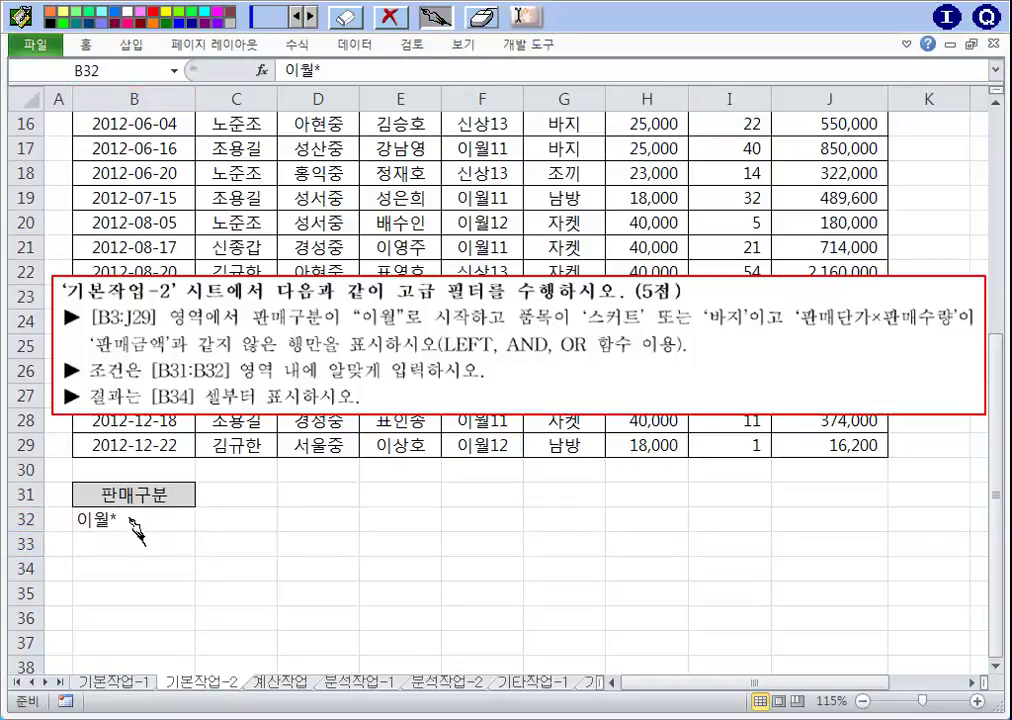
pyautogui.moveTo(117, 528)
pyautogui.mouseDown()
pyautogui.moveTo(86, 506)
pyautogui.moveTo(150, 500)
pyautogui.moveTo(125, 528)
pyautogui.mouseUp()
pyautogui.moveTo(447, 352); pyautogui.dragTo(486, 362)
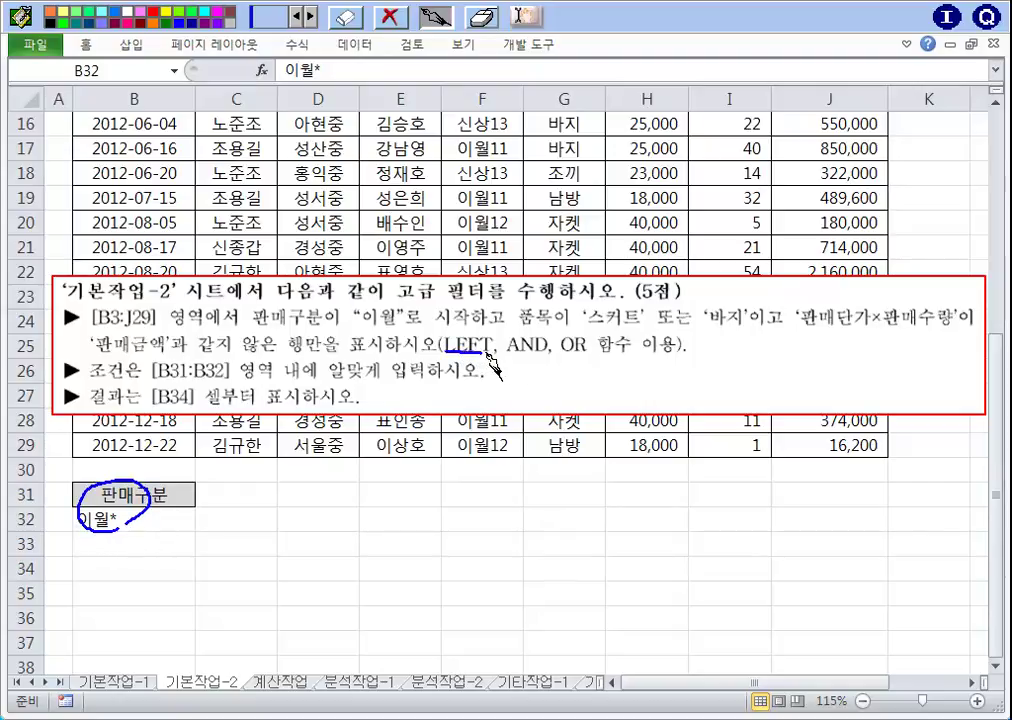
pyautogui.click(481, 20)
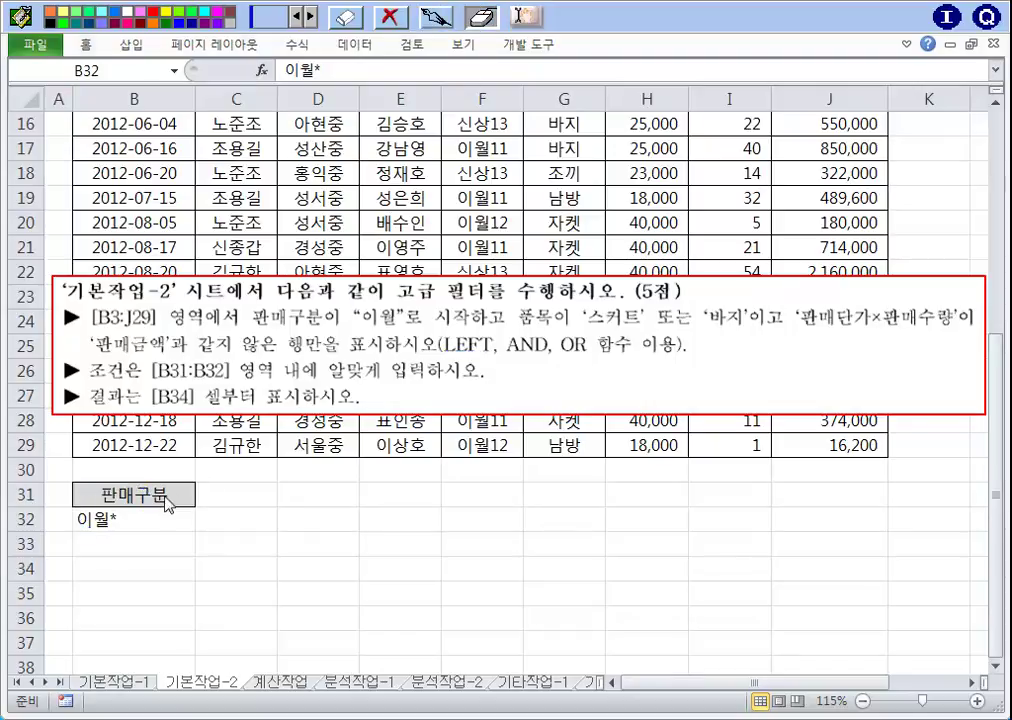
pyautogui.click(150, 494)
pyautogui.click(286, 501)
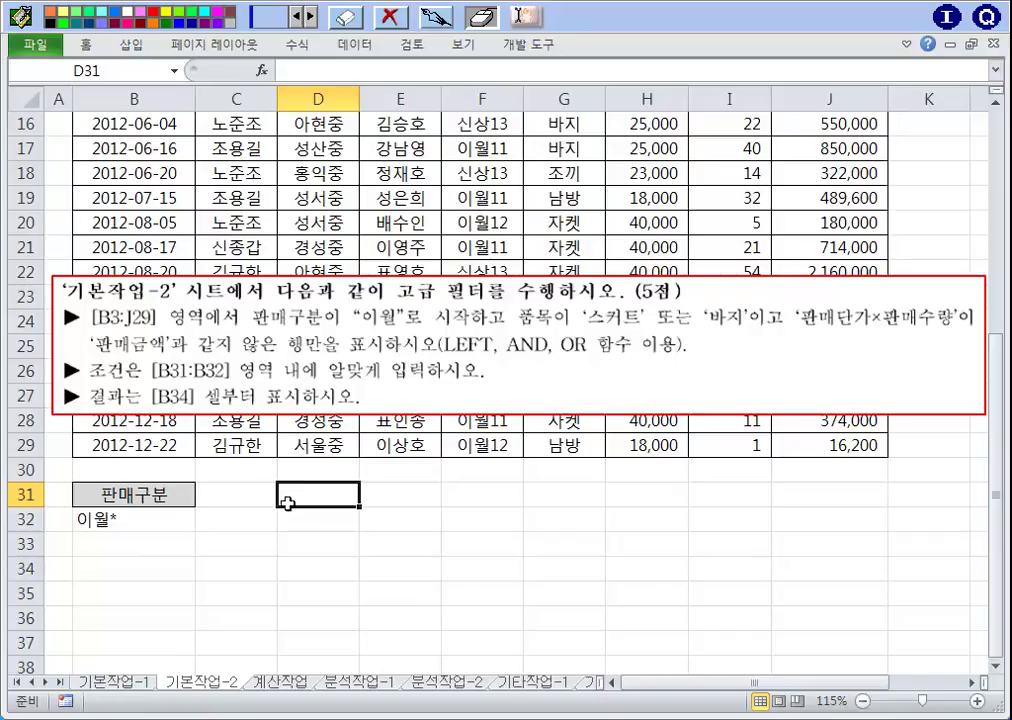
pyautogui.write('조건')
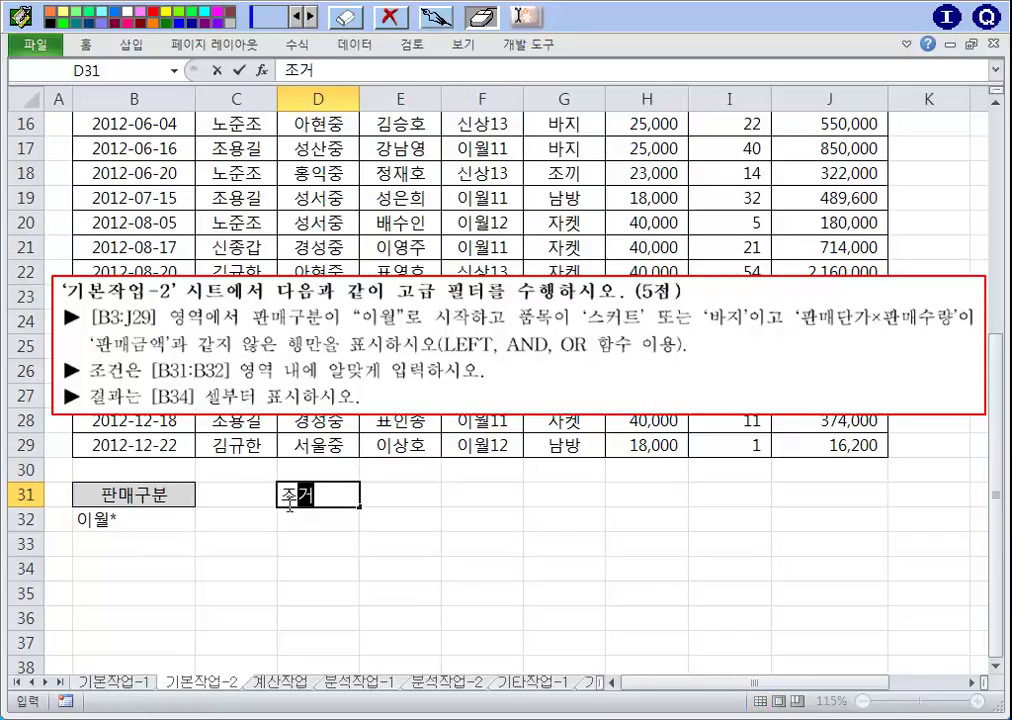
pyautogui.press('BackSpace')
pyautogui.press('BackSpace')
pyautogui.press('BackSpace')
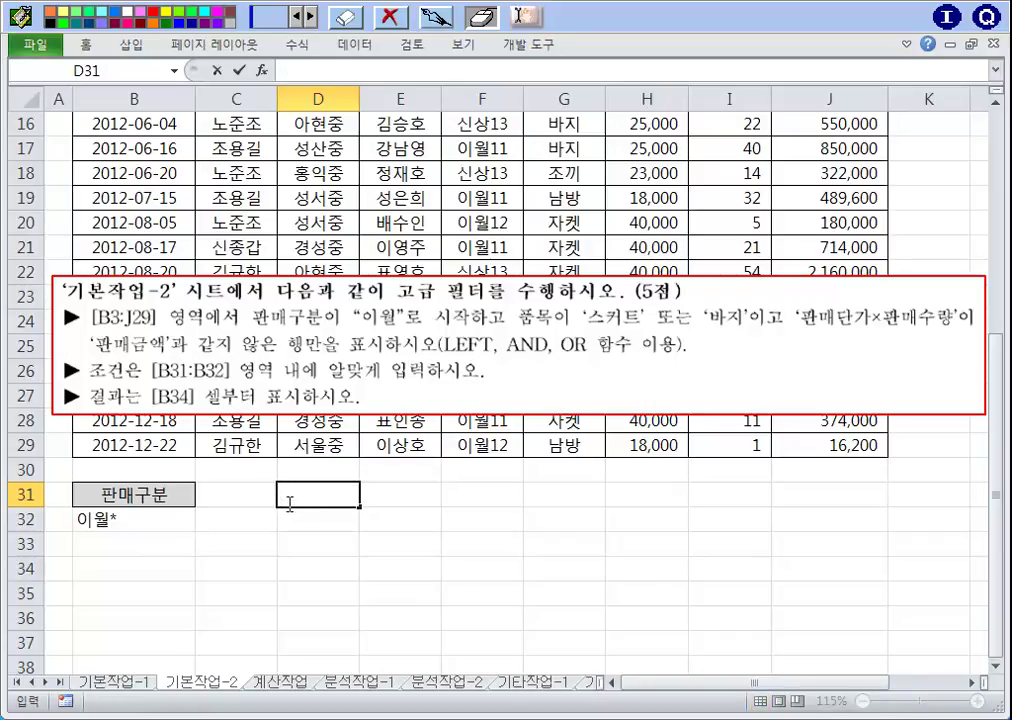
pyautogui.press('Return')
# Enter the formula =LEFT(F4,2)="이월" in D32.
pyautogui.click(288, 504)
pyautogui.press('Down')
pyautogui.write('=')
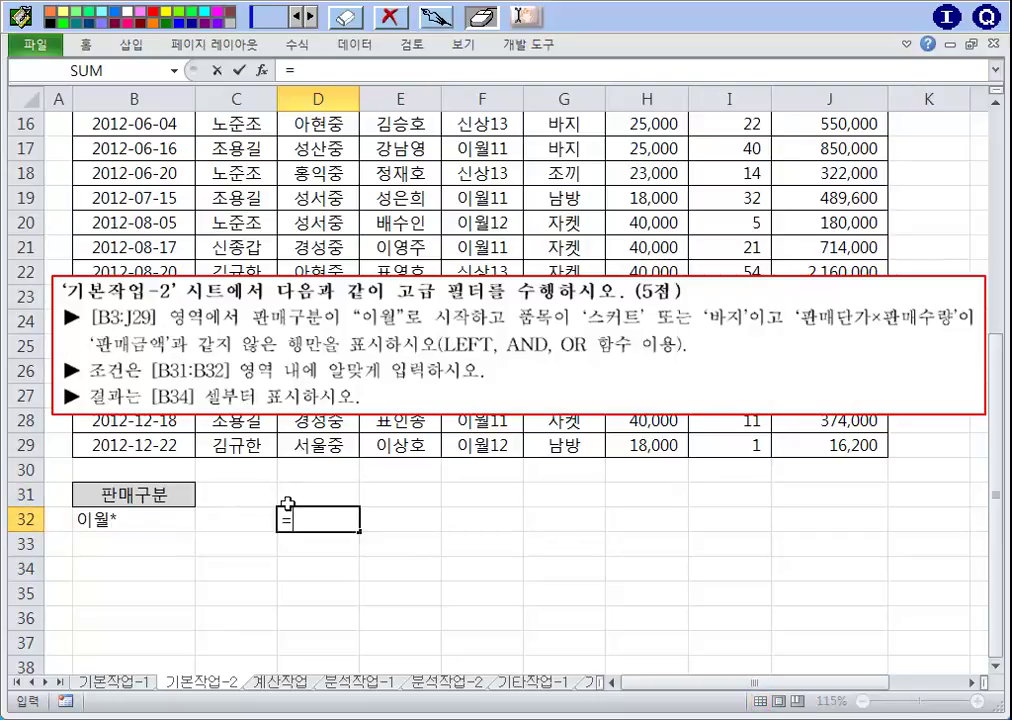
pyautogui.write('lef')
pyautogui.press('Tab')
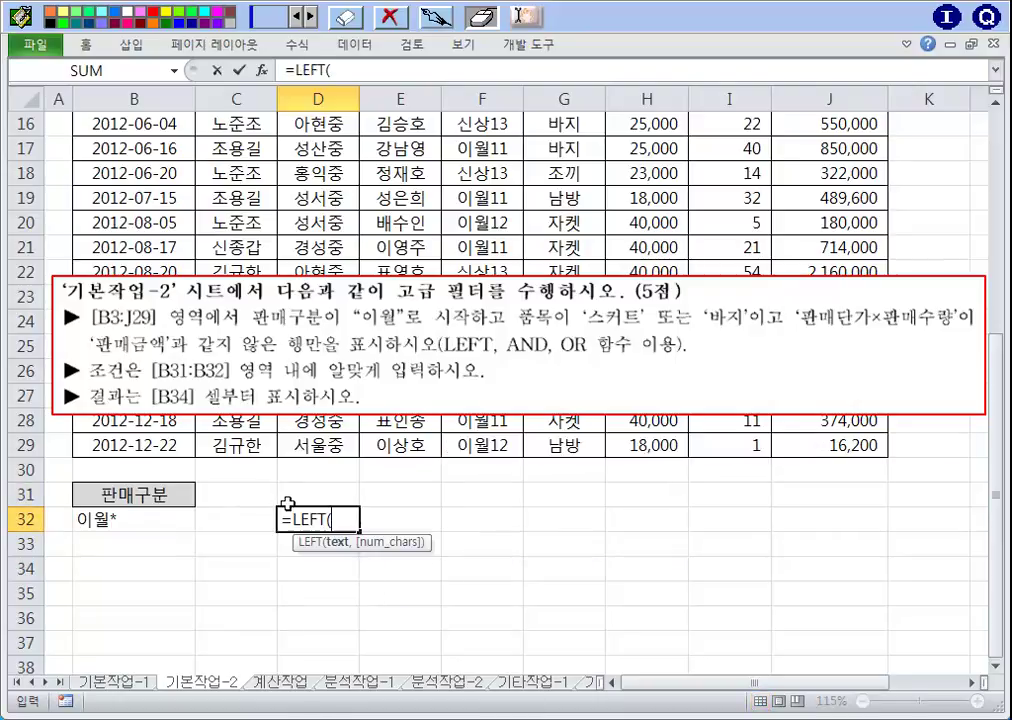
pyautogui.scroll(5, 267, 479)
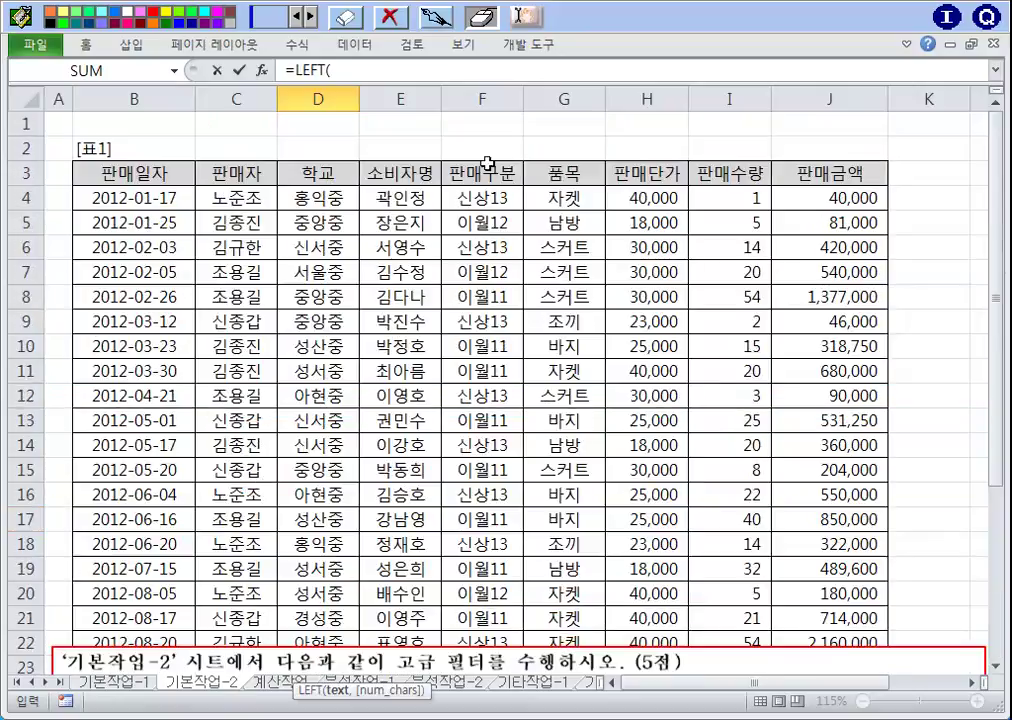
pyautogui.click(487, 198)
pyautogui.scroll(-7, 280, 495)
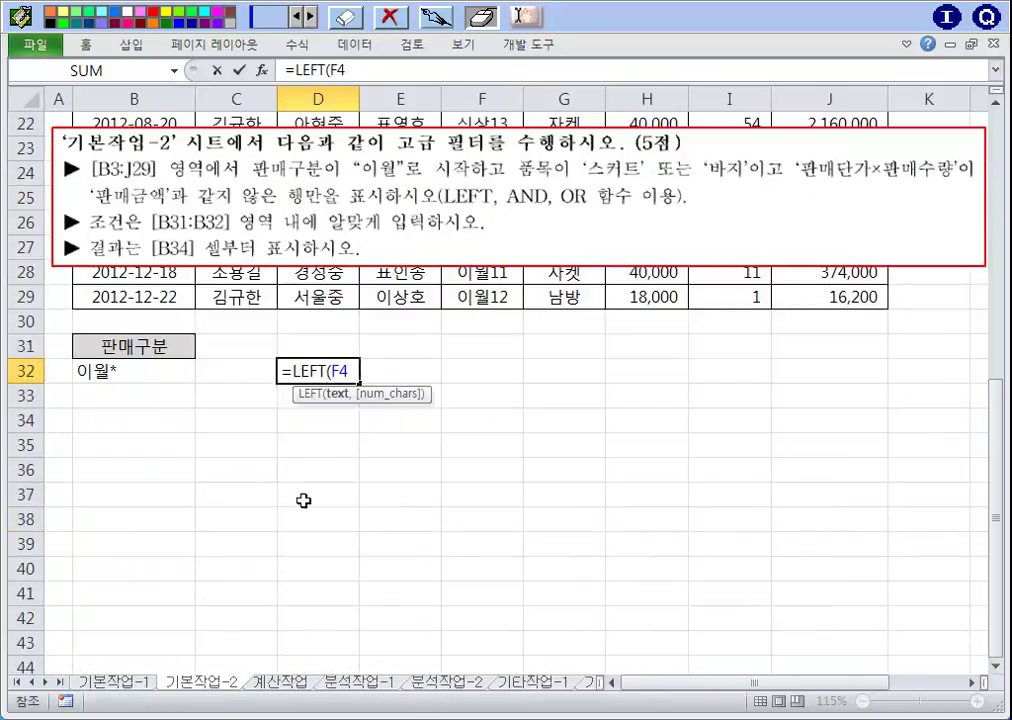
pyautogui.write(',')
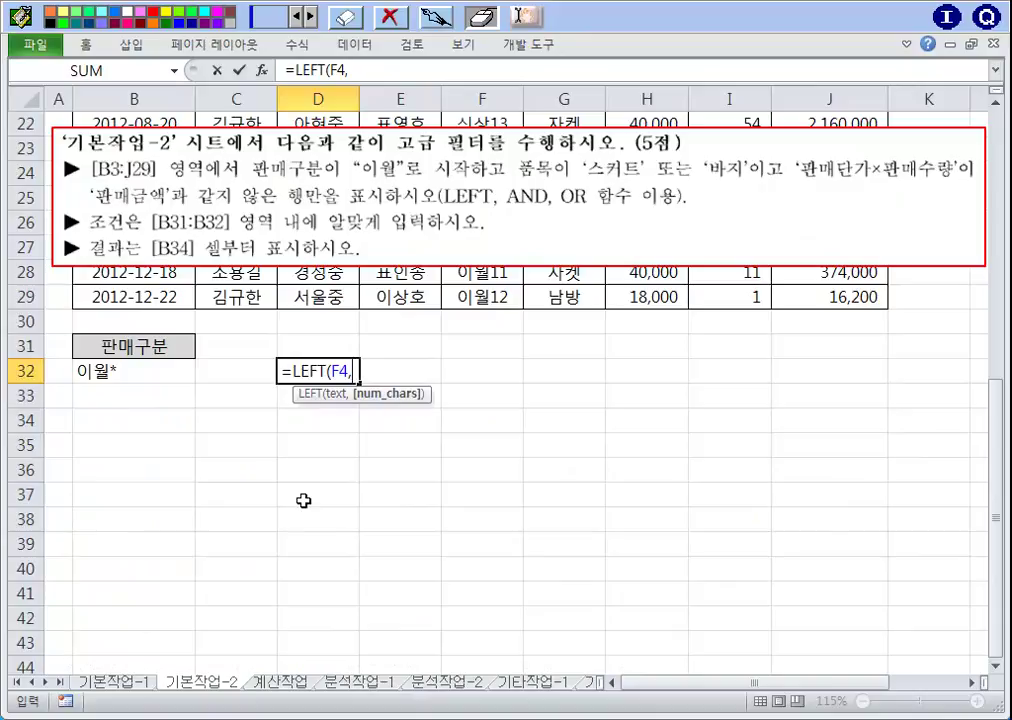
pyautogui.write('2)="이월"')
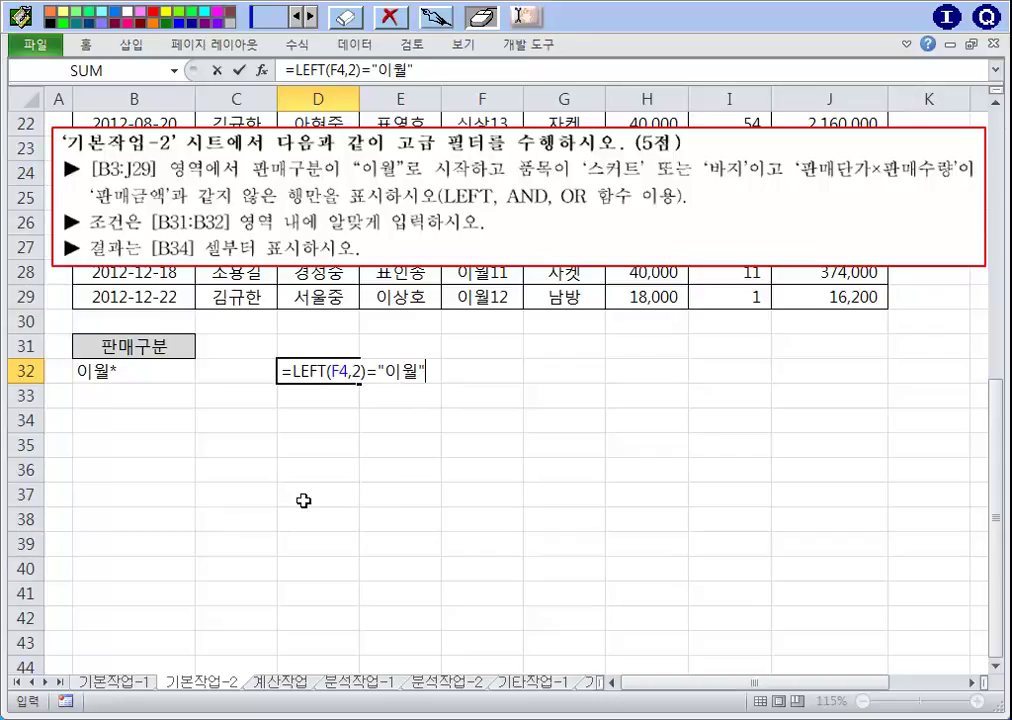
pyautogui.scroll(1, 301, 500)
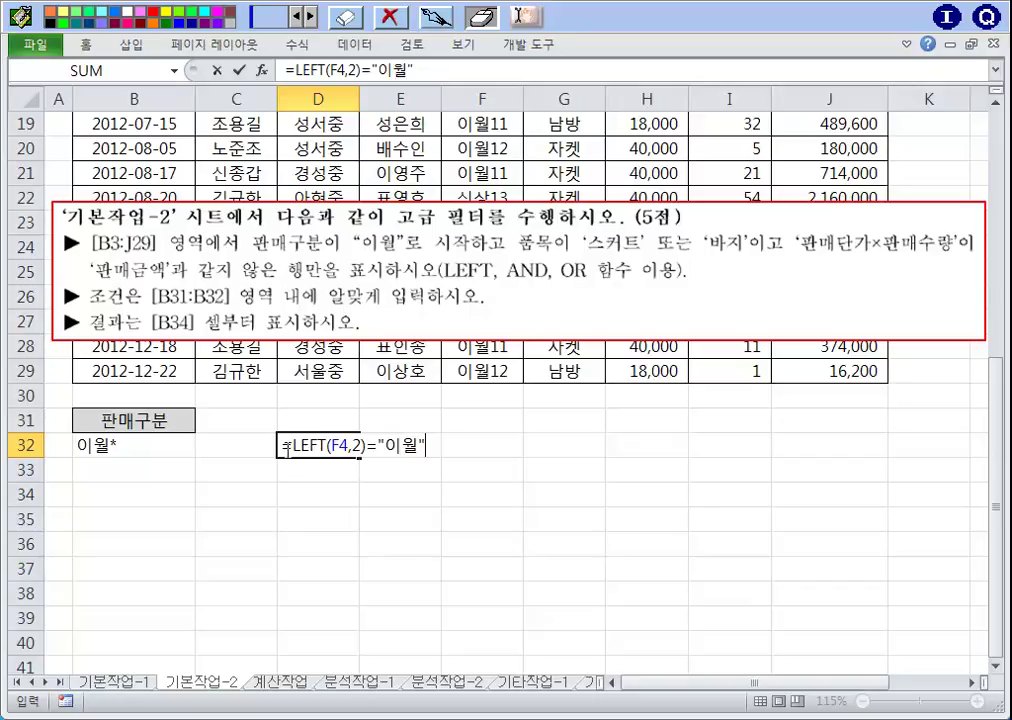
pyautogui.moveTo(285, 449); pyautogui.dragTo(445, 445)
pyautogui.click(434, 448)
pyautogui.hotkey('ctrl', 'Return')
# Move the LEFT formula from D32 onto B32, replacing 이월*, and clear the 판매구분 header in B31.
pyautogui.moveTo(330, 458); pyautogui.dragTo(113, 460)
pyautogui.click(389, 413)
pyautogui.click(155, 420)
pyautogui.press('Delete')
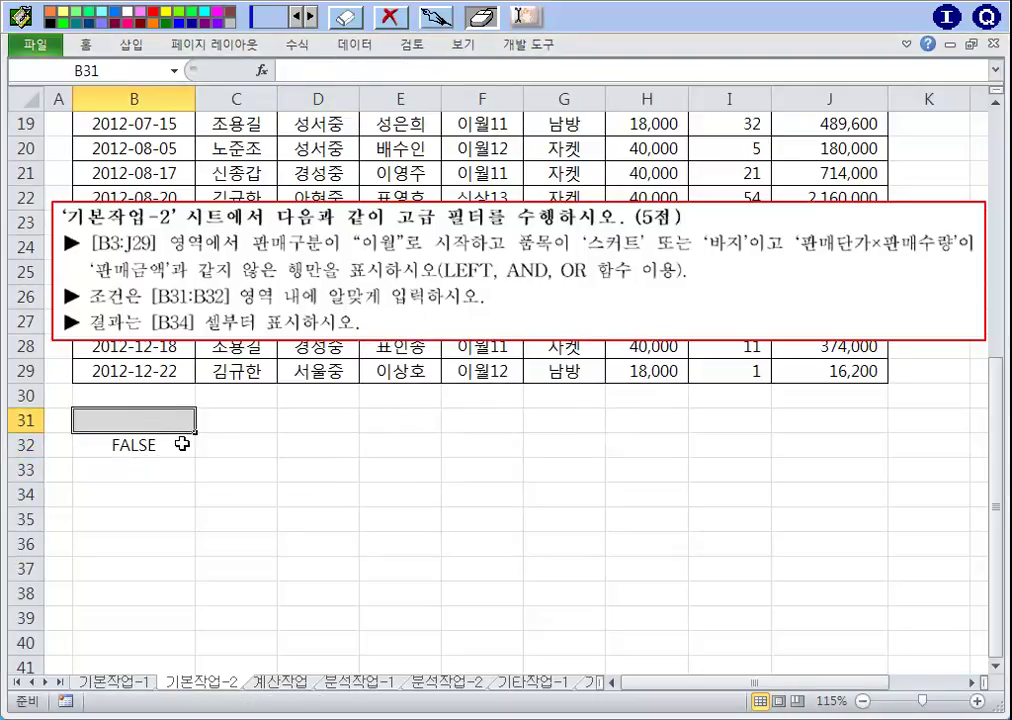
# Circle B31:B32 in the exercise text, link it to the criteria cells, cross out C31 and D31 with the blue pen, and clear the annotations.
pyautogui.click(215, 445)
pyautogui.moveTo(228, 424); pyautogui.dragTo(215, 436)
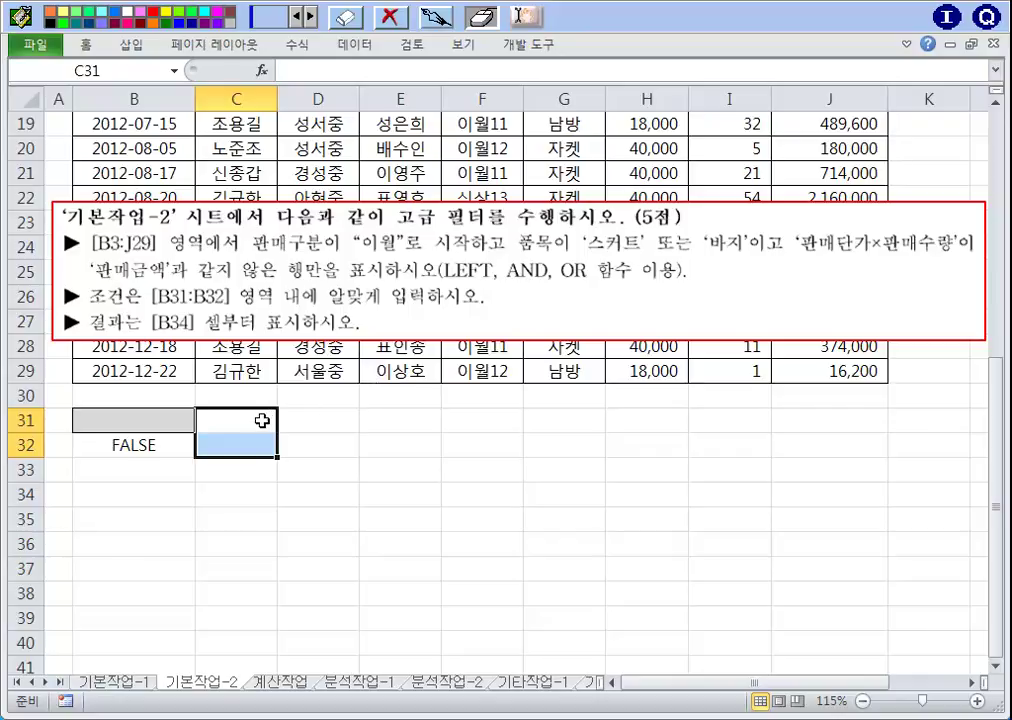
pyautogui.click(440, 27)
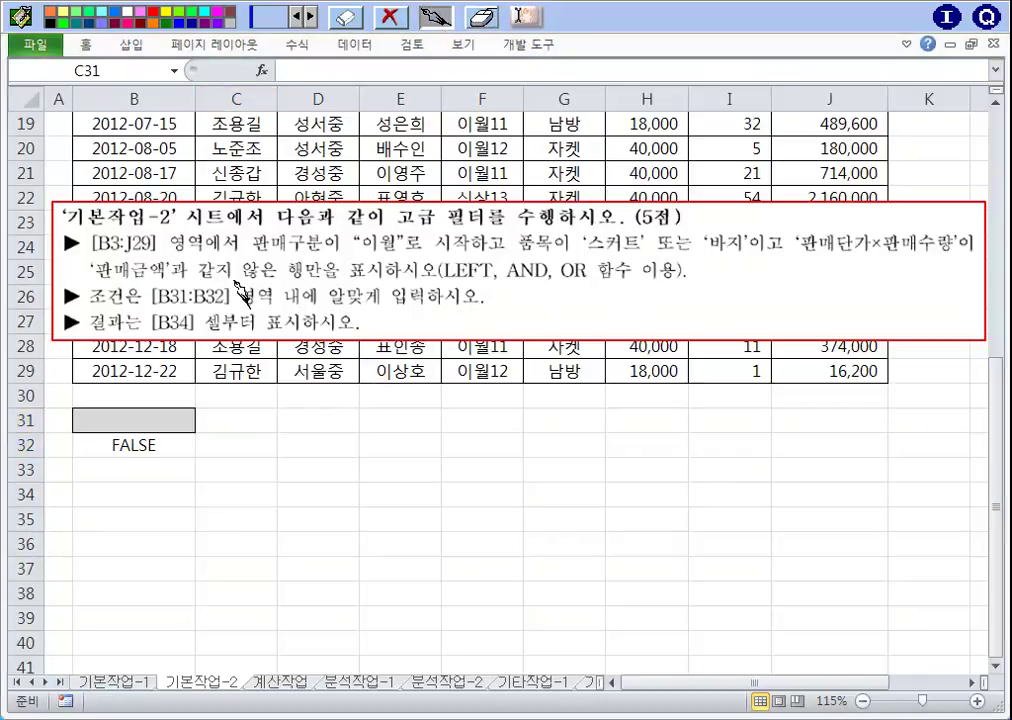
pyautogui.moveTo(208, 309)
pyautogui.mouseDown()
pyautogui.moveTo(127, 298)
pyautogui.moveTo(155, 284)
pyautogui.moveTo(218, 304)
pyautogui.moveTo(203, 468)
pyautogui.moveTo(201, 428)
pyautogui.moveTo(238, 431)
pyautogui.mouseUp()
pyautogui.moveTo(238, 418); pyautogui.dragTo(226, 431)
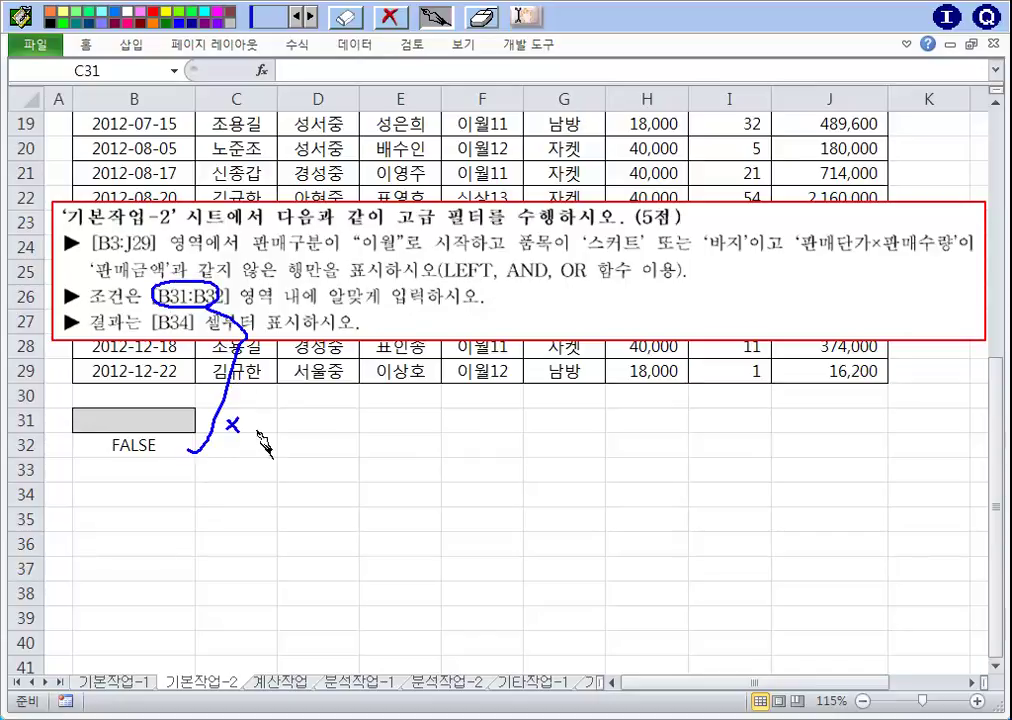
pyautogui.moveTo(293, 417); pyautogui.dragTo(281, 429)
pyautogui.moveTo(282, 417); pyautogui.dragTo(293, 429)
pyautogui.click(487, 22)
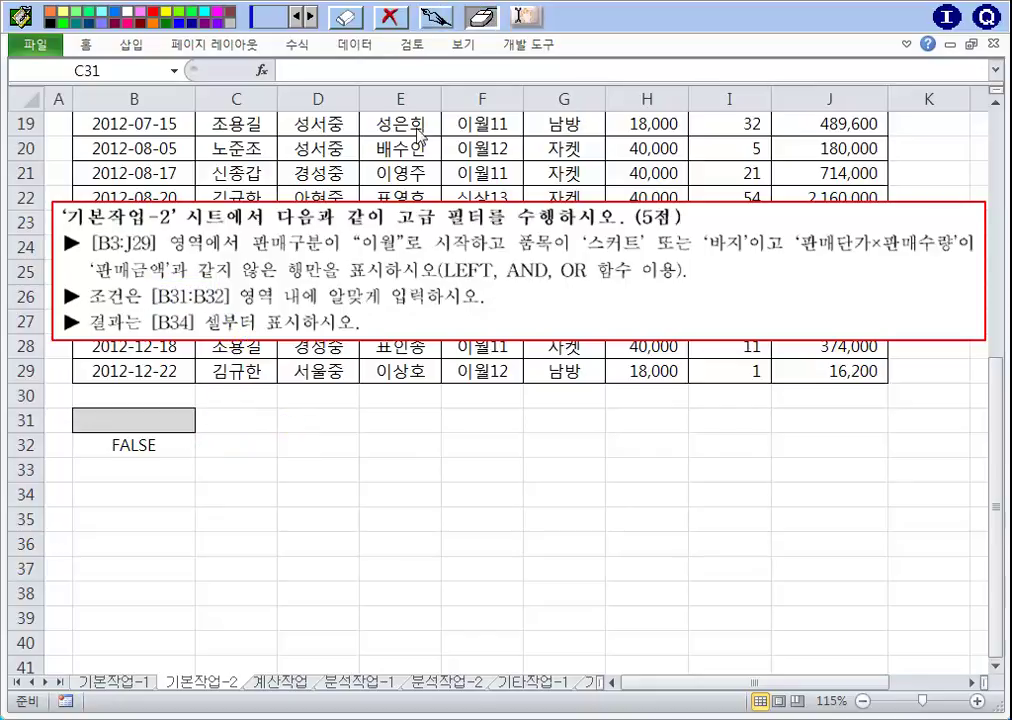
# Edit the formula in B32 to put and( before the LEFT function.
pyautogui.click(150, 445)
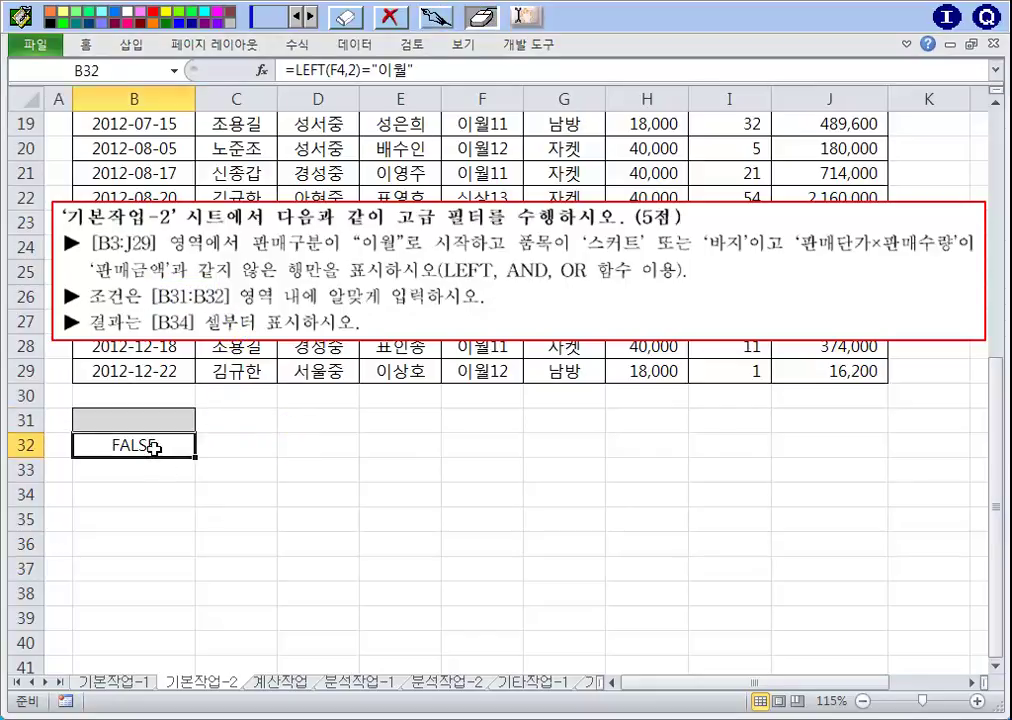
pyautogui.doubleClick(150, 445)
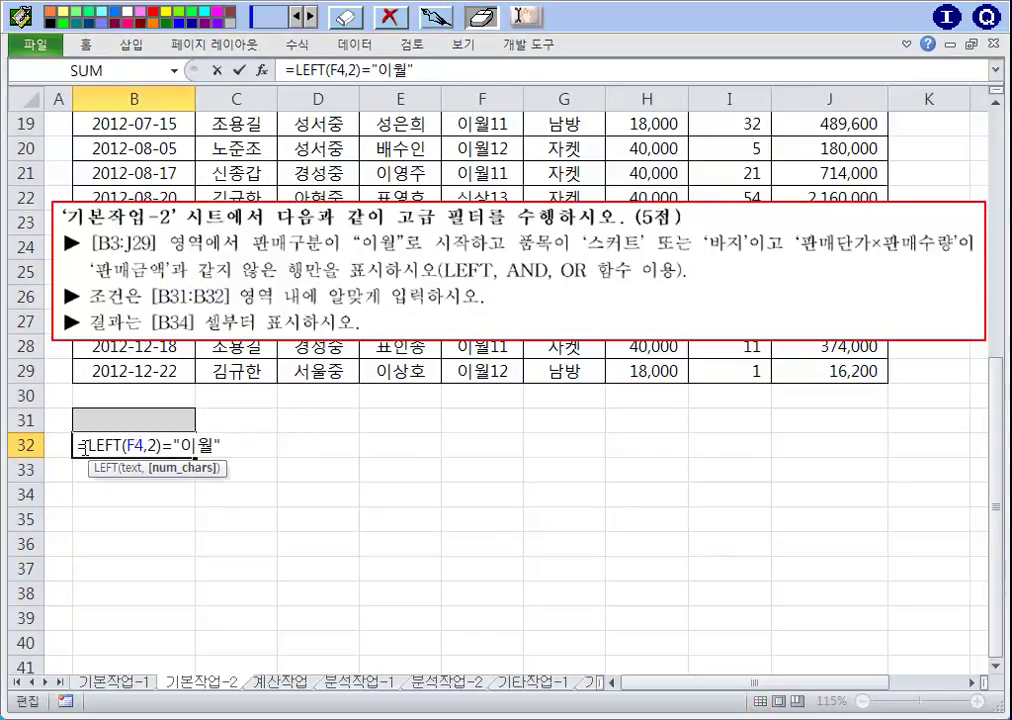
pyautogui.click(84, 445)
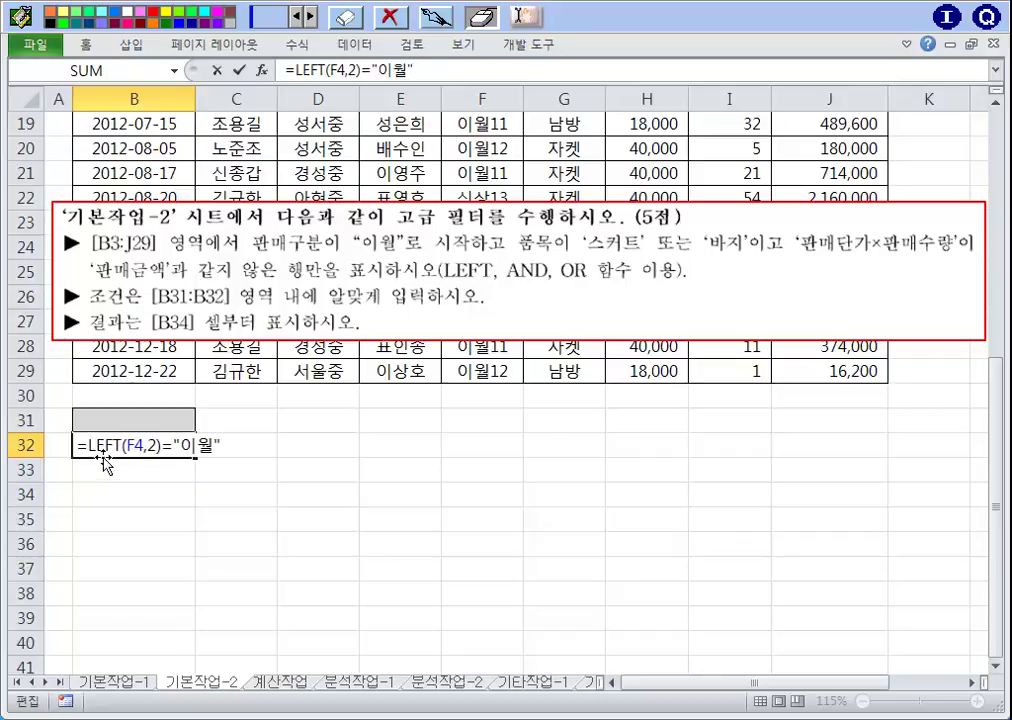
pyautogui.write('and(')
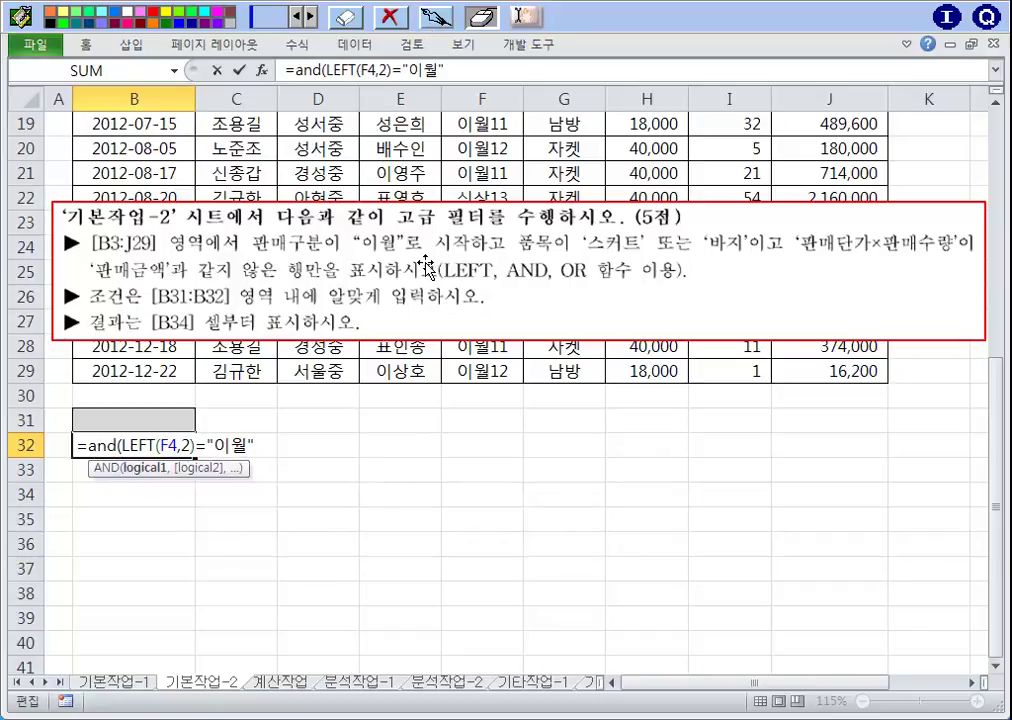
# Start the second AND condition by adding ,OR( after "이월" in the B32 formula.
pyautogui.press('Right')
pyautogui.press('Right')
pyautogui.press('Right')
pyautogui.press('Right')
pyautogui.press('Right')
pyautogui.press('Right')
pyautogui.press('Right')
pyautogui.press('Right')
pyautogui.press('Right')
pyautogui.press('Right')
pyautogui.press('Right')
pyautogui.press('Right')
pyautogui.press('Right')
pyautogui.write(',OR(')
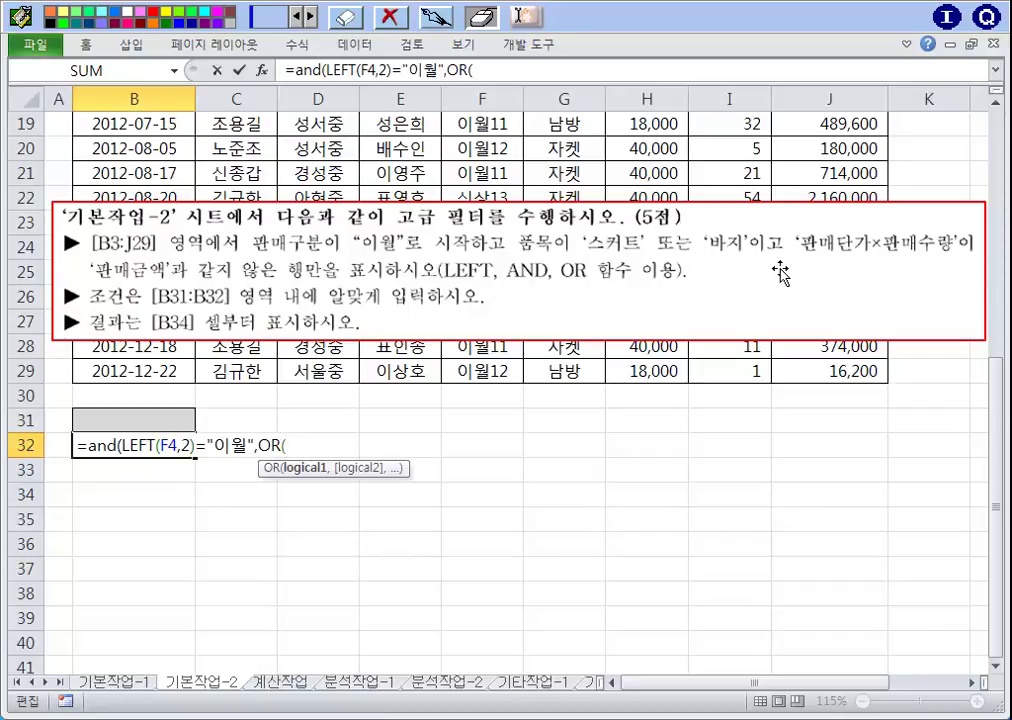
pyautogui.write('=')
pyautogui.scroll(6, 777, 271)
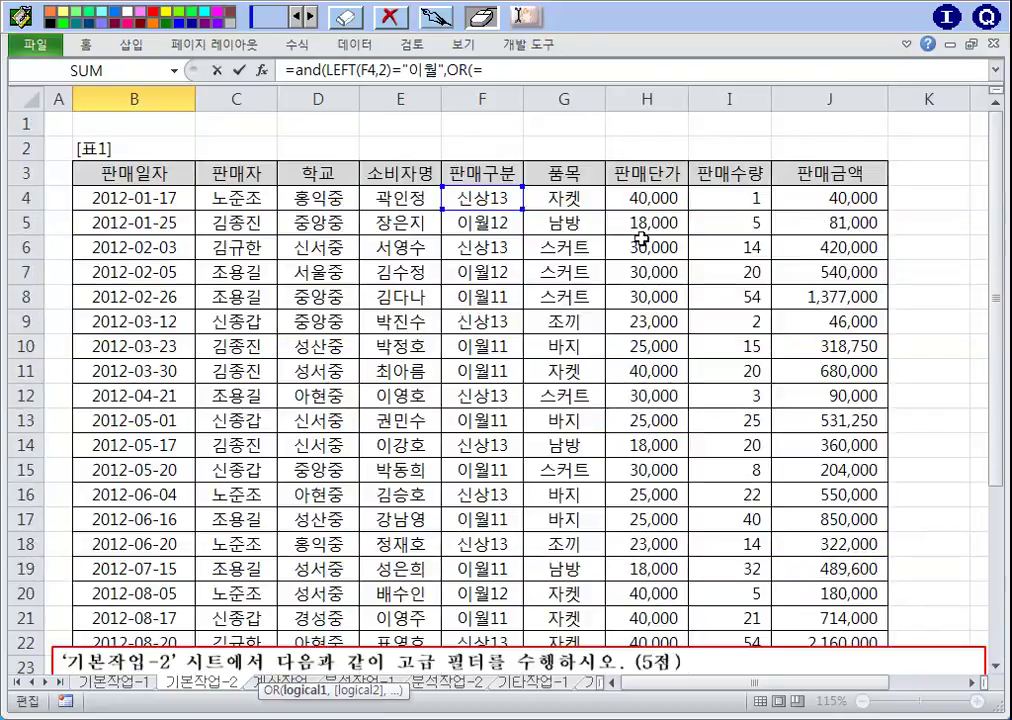
pyautogui.click(574, 199)
pyautogui.scroll(-6, 378, 447)
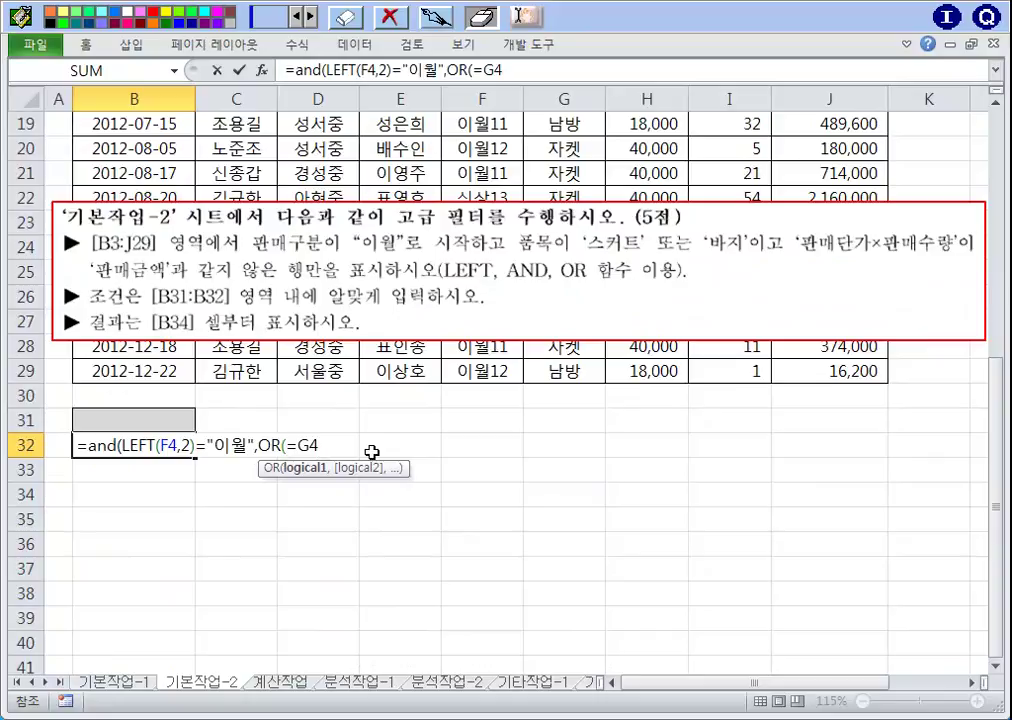
pyautogui.press('BackSpace')
pyautogui.press('BackSpace')
pyautogui.press('BackSpace')
# Add G4="스커트" followed by a comma as the first OR condition in the B32 formula.
pyautogui.scroll(6, 371, 452)
pyautogui.click(535, 199)
pyautogui.scroll(-4, 420, 430)
pyautogui.scroll(-3, 418, 430)
pyautogui.write('="tm')
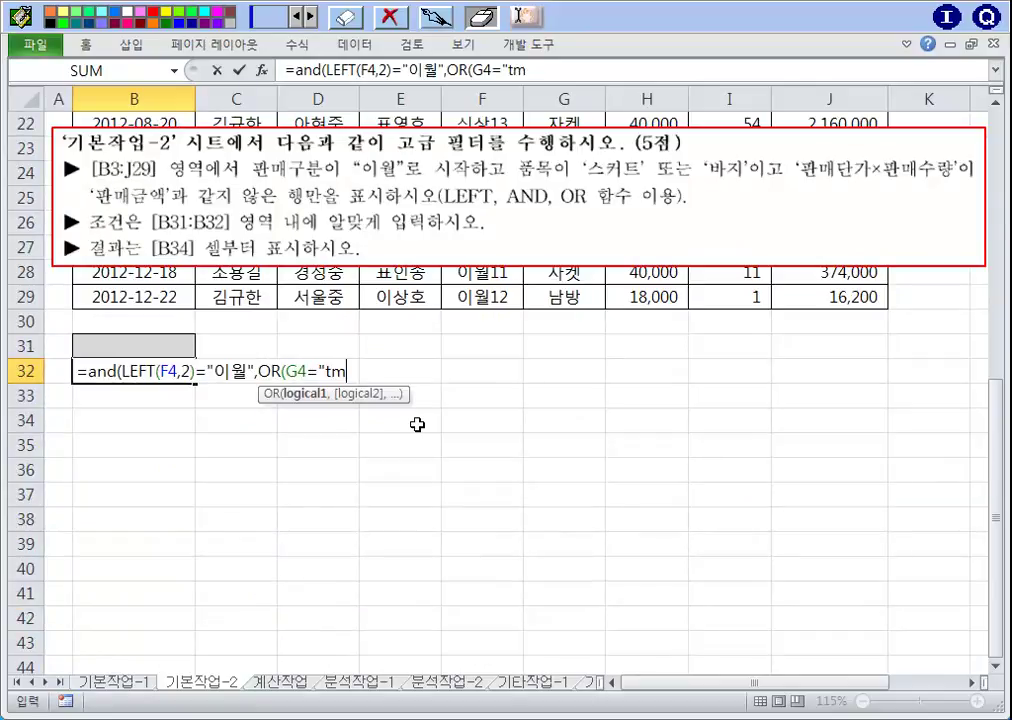
pyautogui.press('BackSpace')
pyautogui.press('BackSpace')
pyautogui.write('스커트')
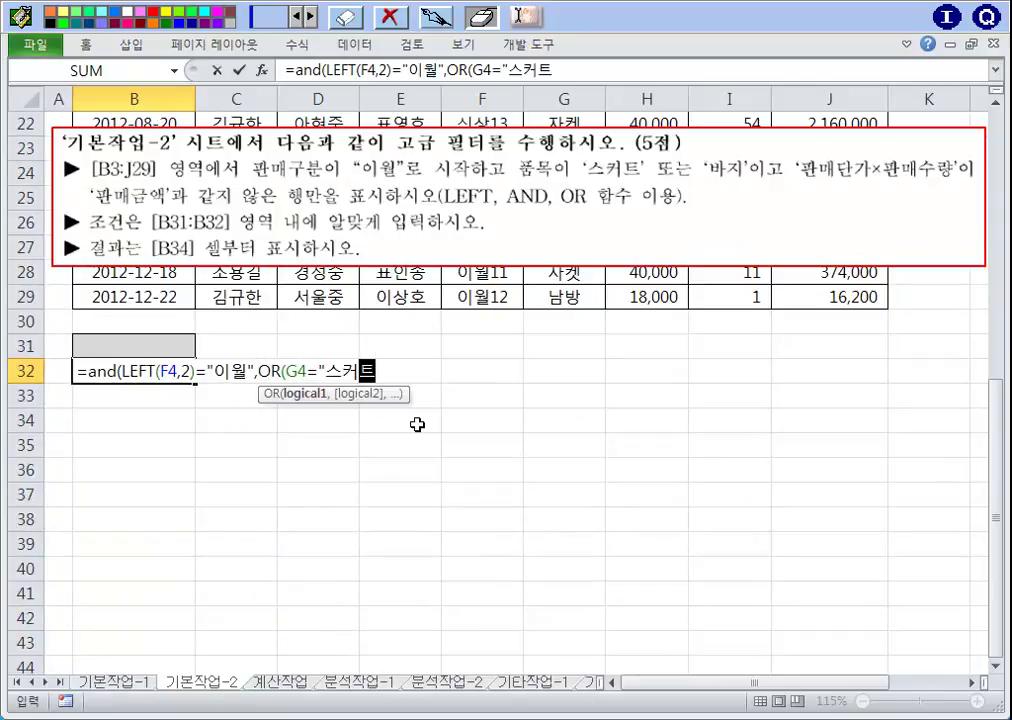
pyautogui.write('",')
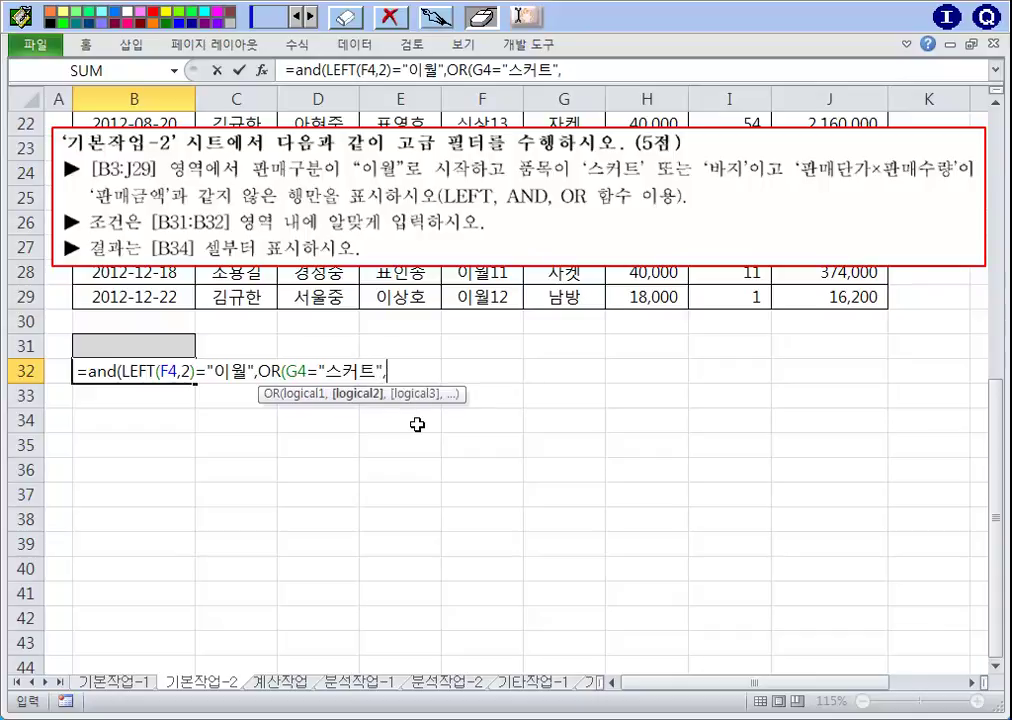
# Add G4="바지" as the second OR condition, then close the OR function with a parenthesis and a comma.
pyautogui.scroll(7, 395, 405)
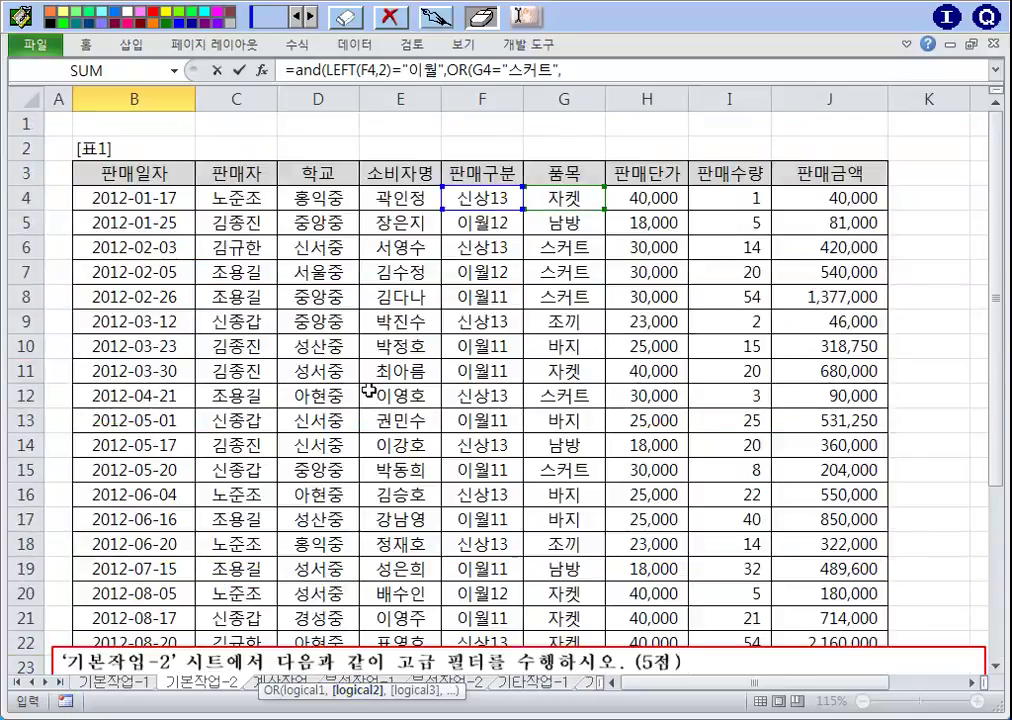
pyautogui.click(580, 202)
pyautogui.scroll(-6, 385, 310)
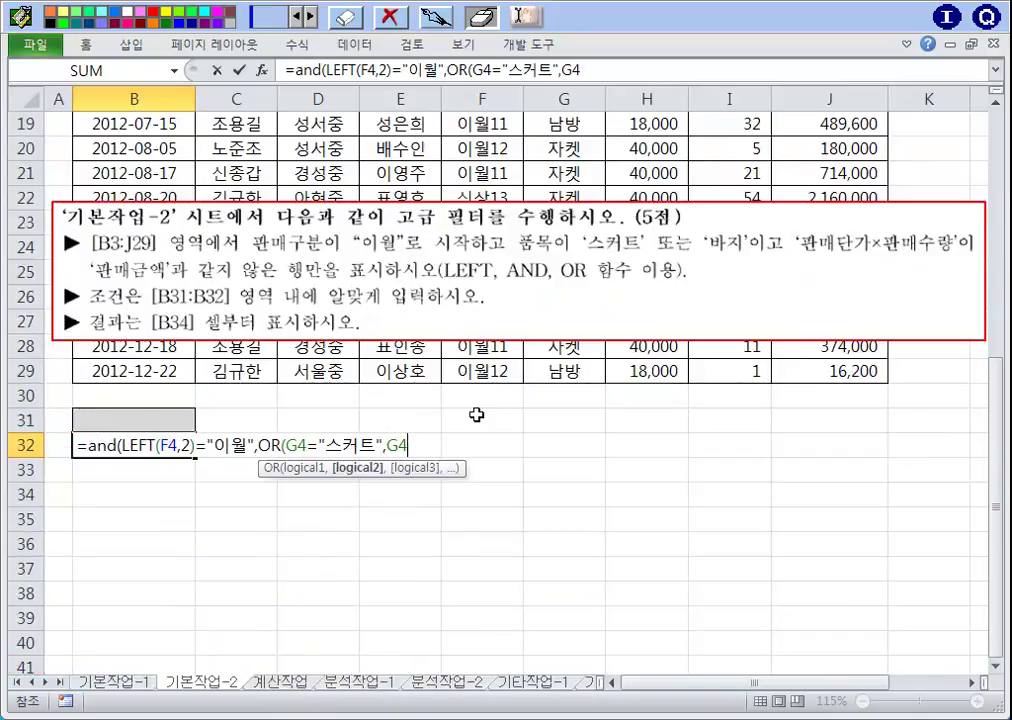
pyautogui.write('="바지")')
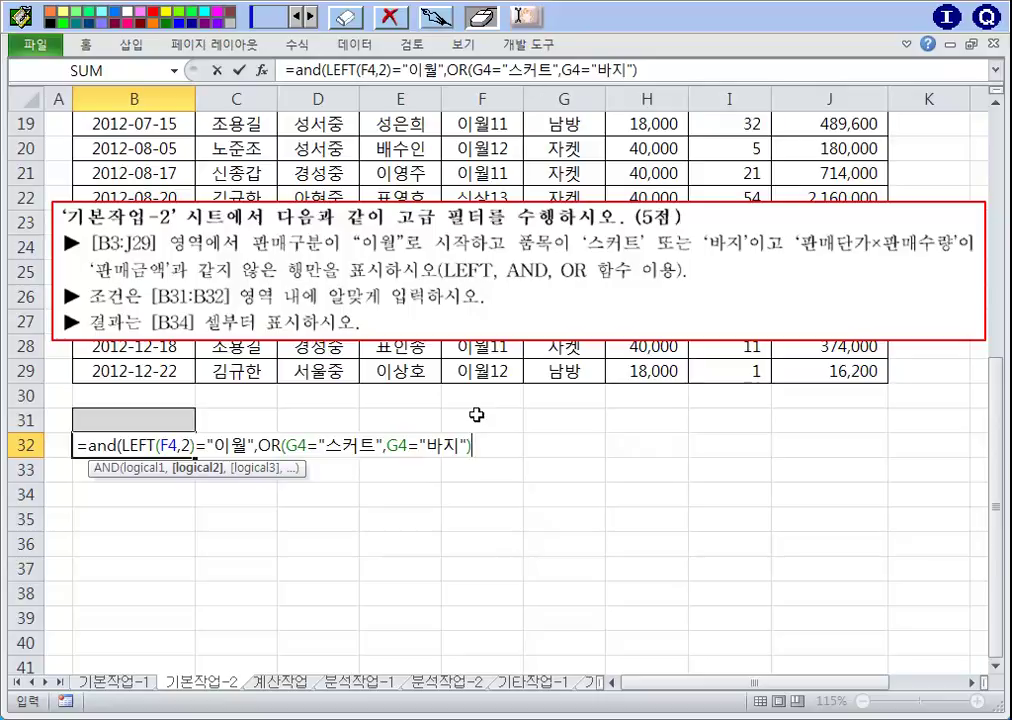
pyautogui.write(',')
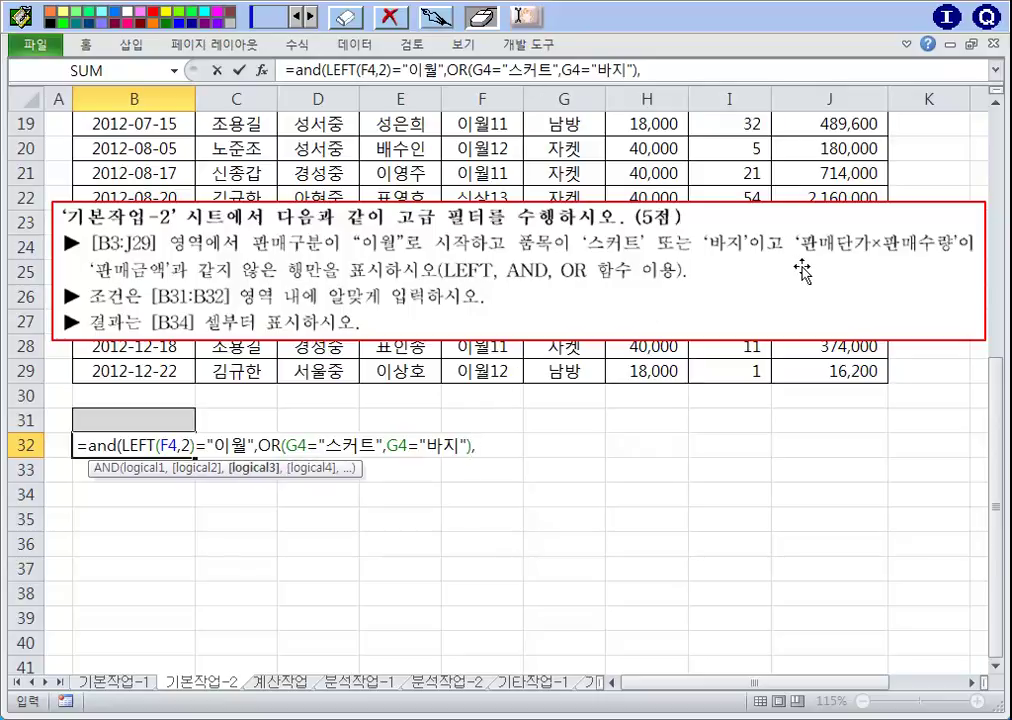
# Start the third AND condition in the B32 formula with the product H4*I4.
pyautogui.scroll(3, 838, 265)
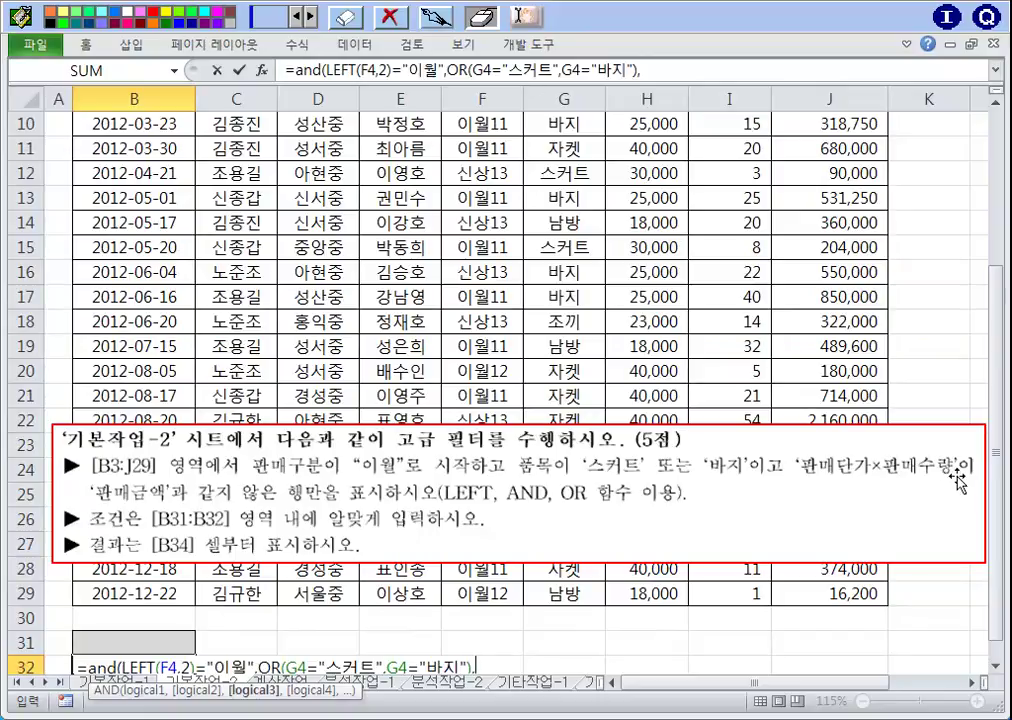
pyautogui.scroll(3, 881, 425)
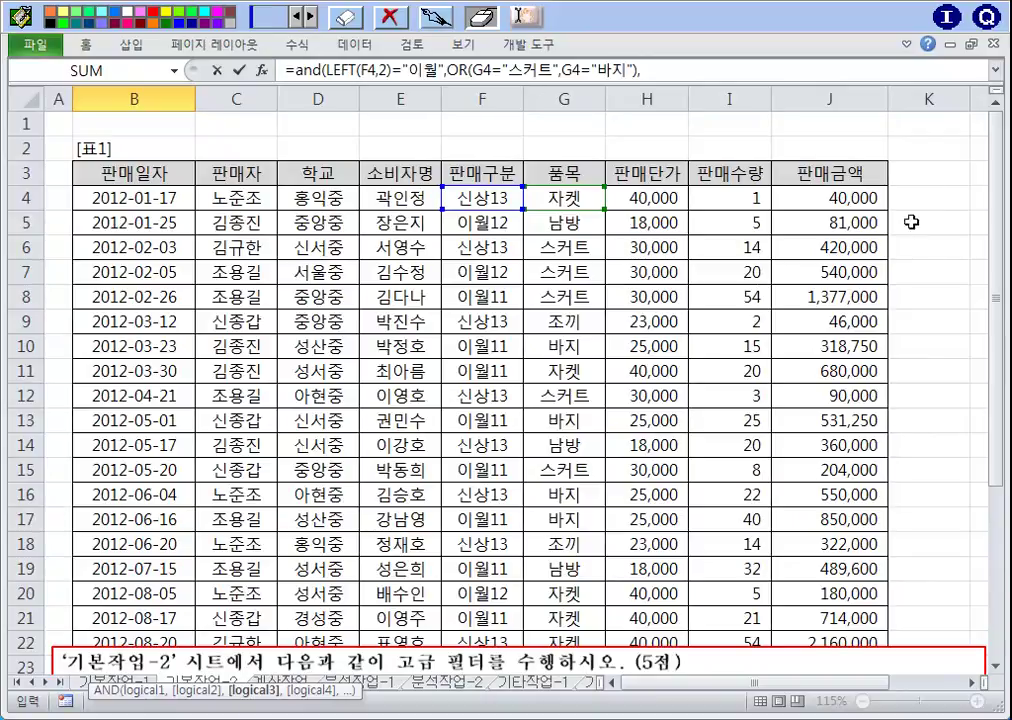
pyautogui.scroll(-4, 620, 320)
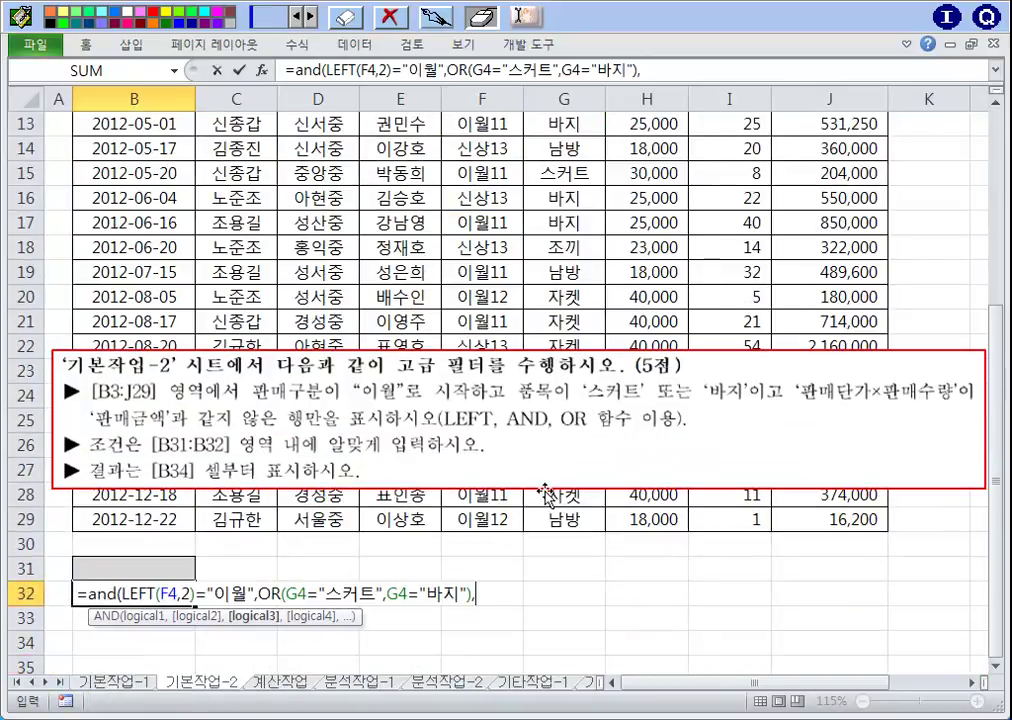
pyautogui.scroll(4, 700, 450)
pyautogui.click(667, 198)
pyautogui.write('*')
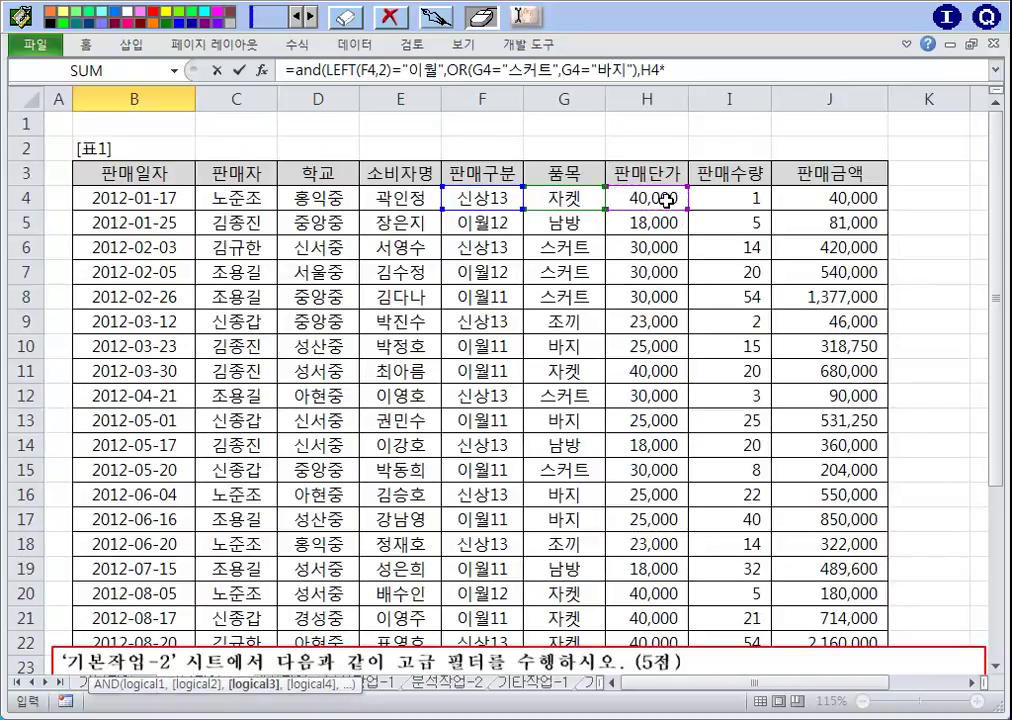
pyautogui.click(745, 204)
# Complete the third condition with <>J4, close the AND function and enter the B32 formula.
pyautogui.scroll(-6, 474, 366)
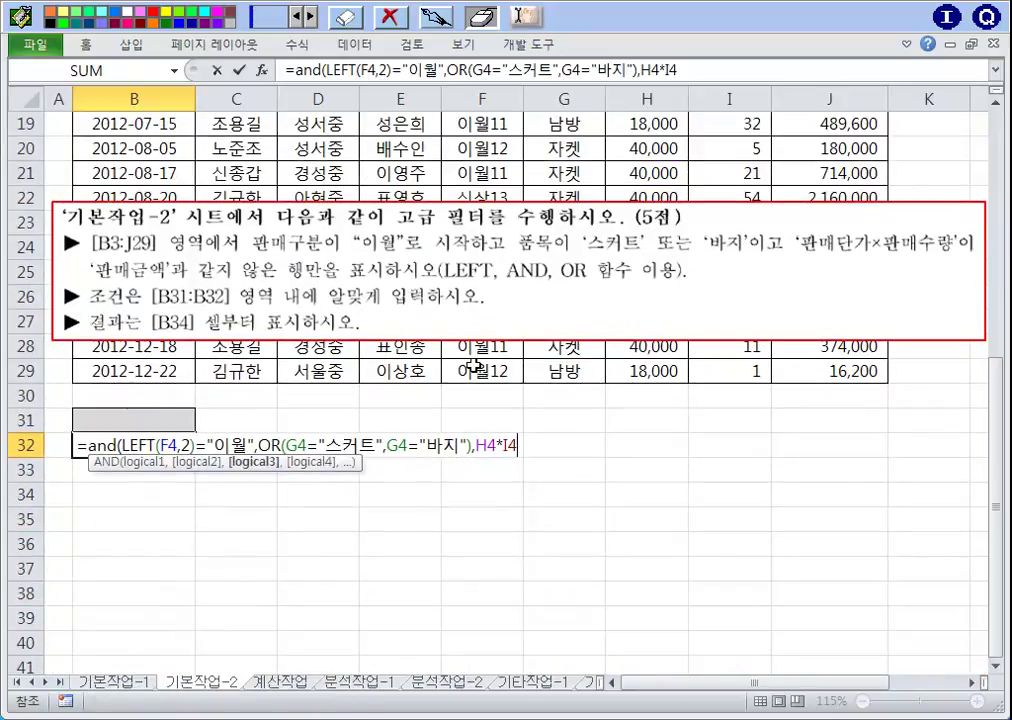
pyautogui.write('<>')
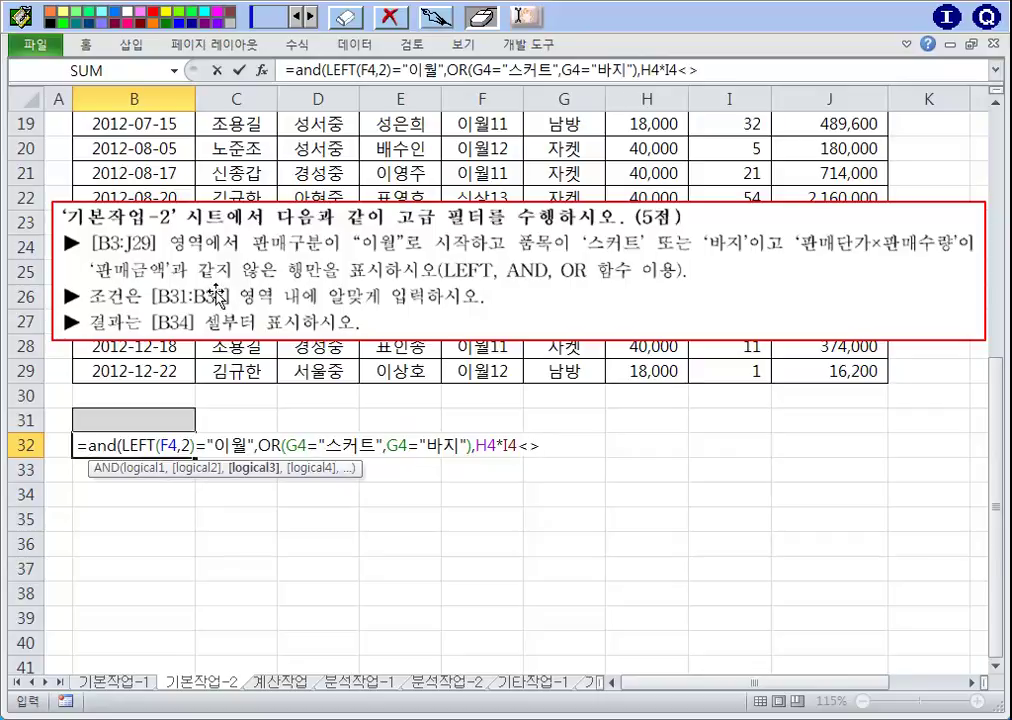
pyautogui.scroll(6, 697, 281)
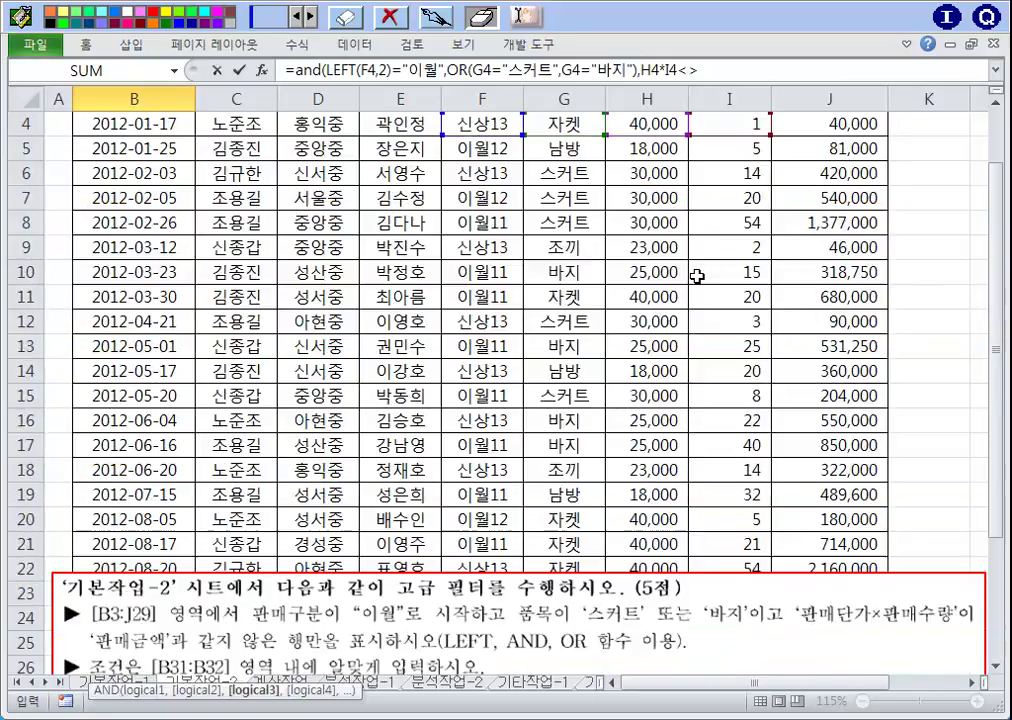
pyautogui.click(796, 205)
pyautogui.scroll(-6, 693, 314)
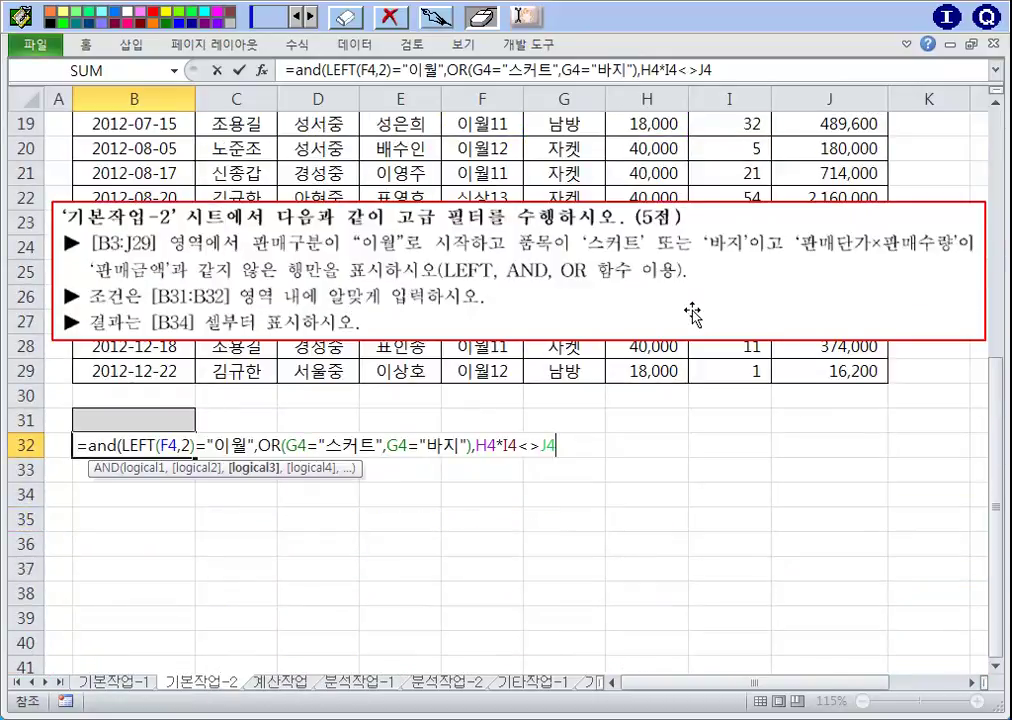
pyautogui.write(')')
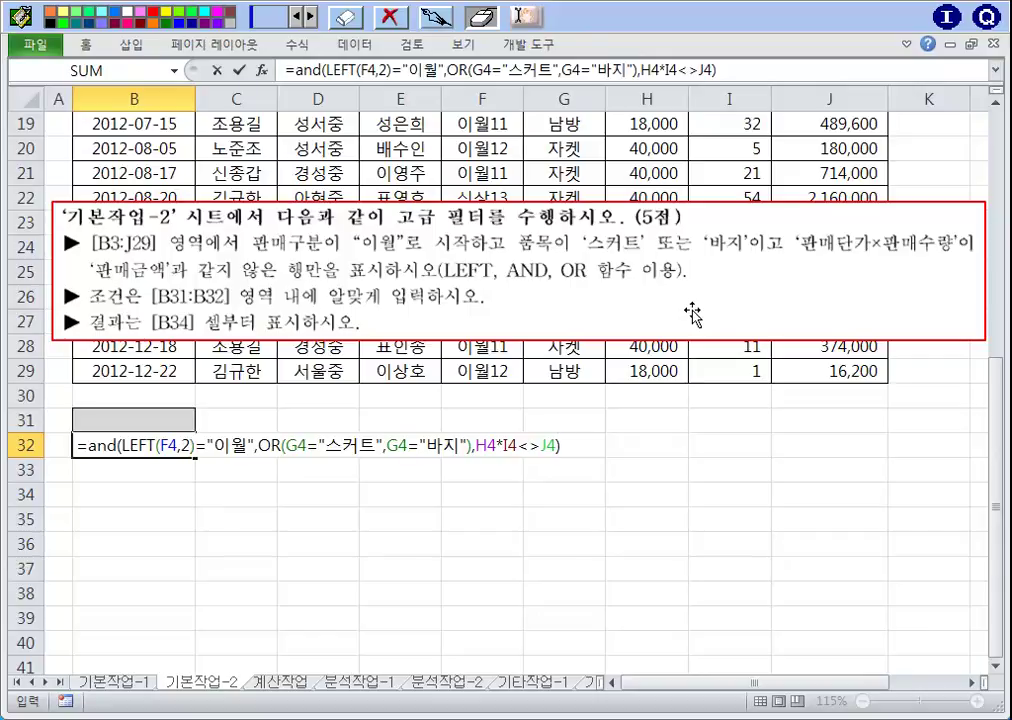
pyautogui.press('Return')
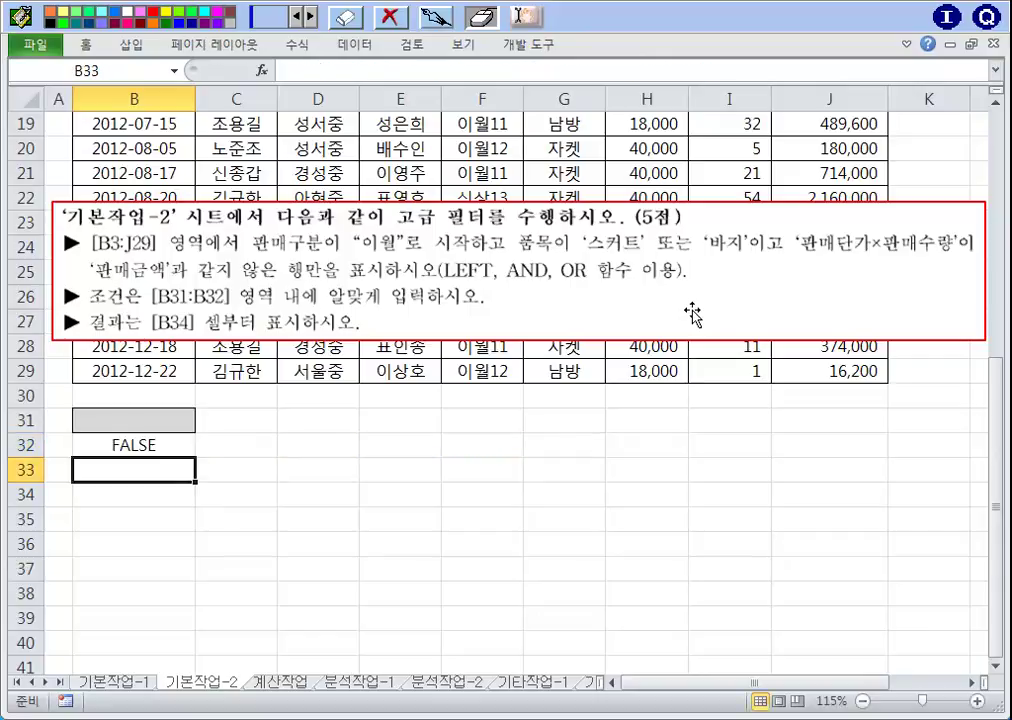
# Open the Advanced Filter for the table B3:J29 and set its criteria range to B31:B32.
pyautogui.moveTo(163, 425); pyautogui.dragTo(165, 445)
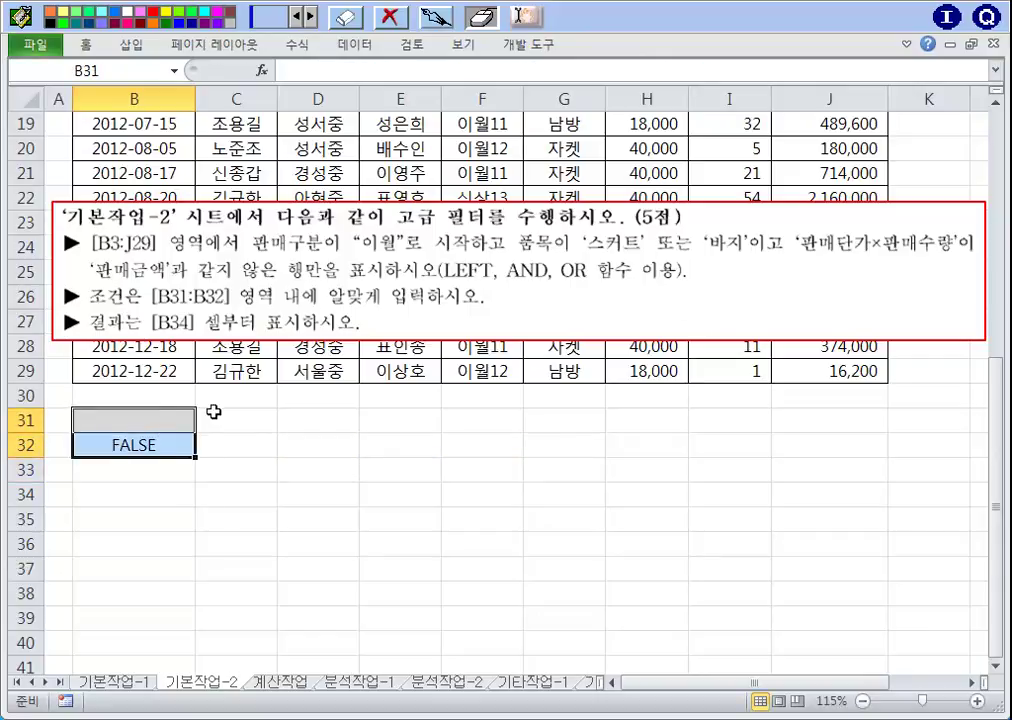
pyautogui.click(302, 124)
pyautogui.click(355, 44)
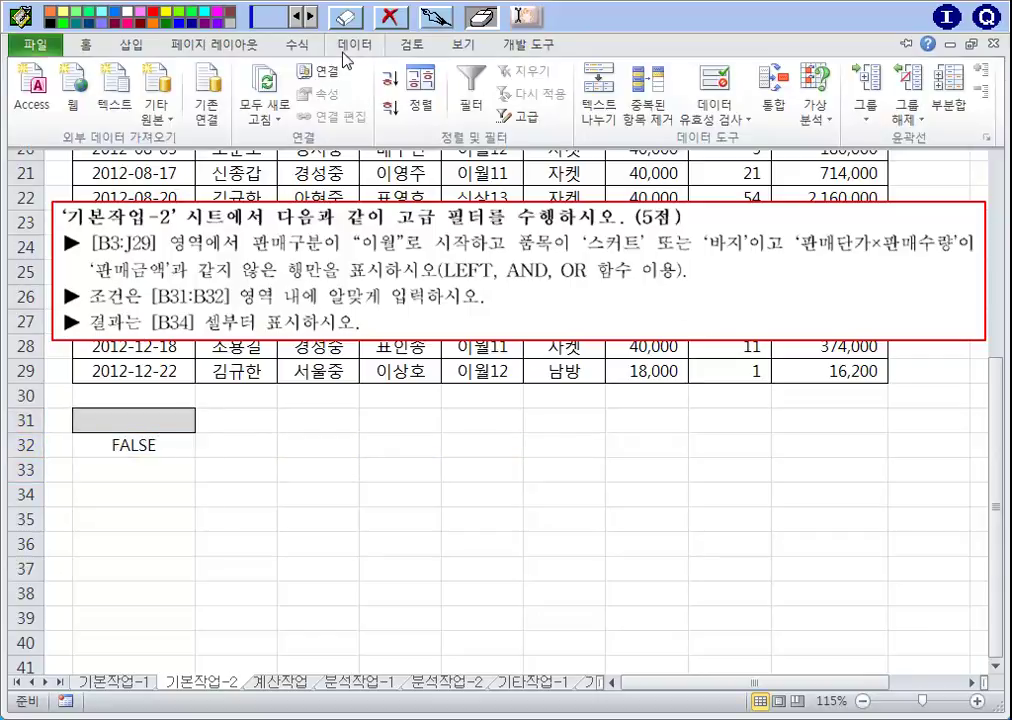
pyautogui.click(515, 122)
pyautogui.scroll(-4, 517, 437)
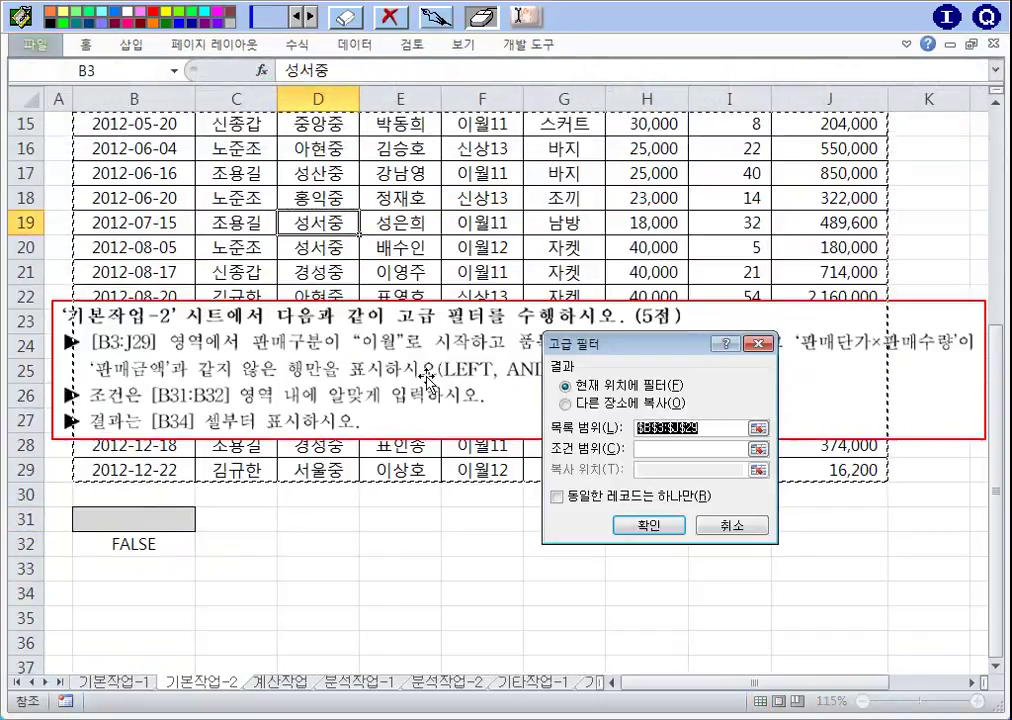
pyautogui.click(650, 449)
pyautogui.moveTo(138, 521); pyautogui.dragTo(142, 544)
pyautogui.moveTo(589, 350); pyautogui.dragTo(483, 430)
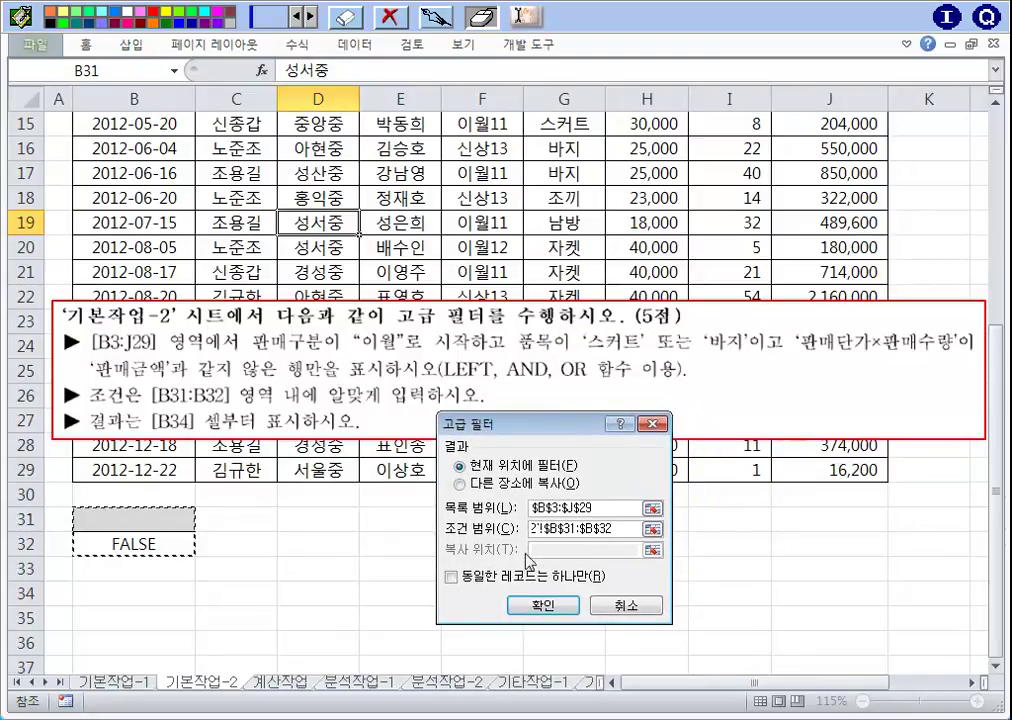
# Set the filter to copy its results to another location starting at B34 and run it.
pyautogui.click(459, 483)
pyautogui.click(585, 549)
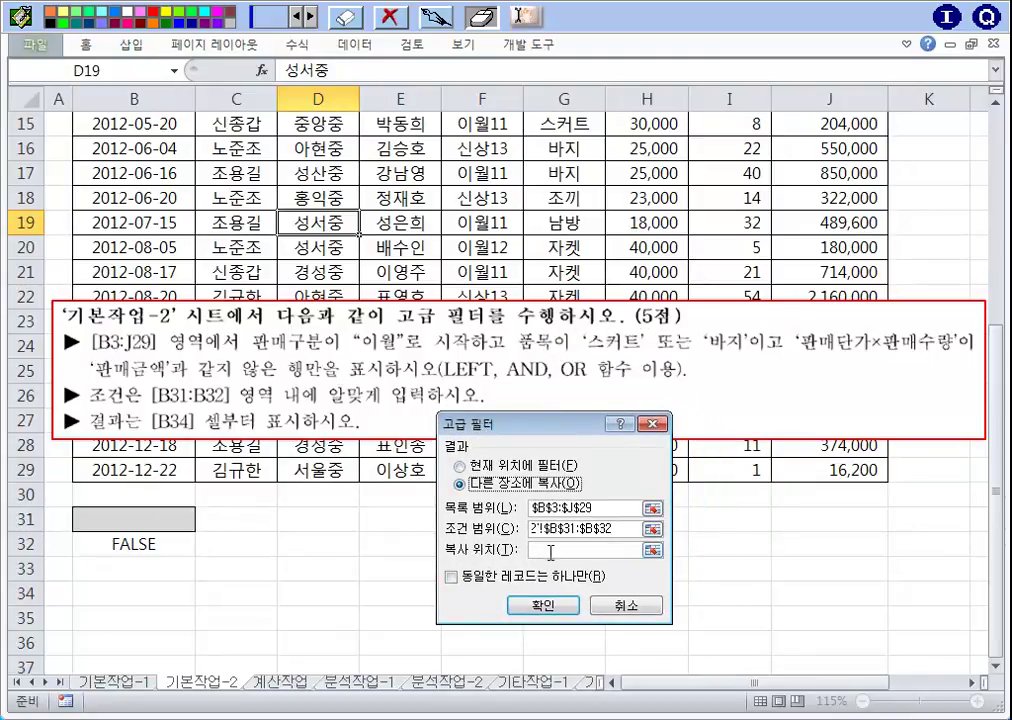
pyautogui.click(84, 595)
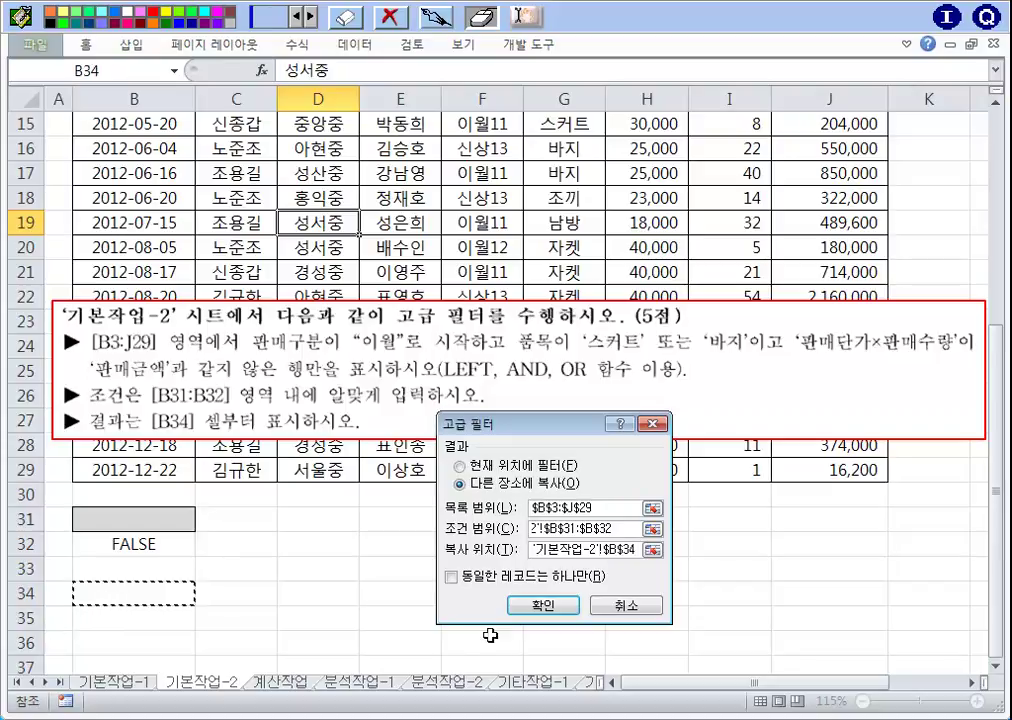
pyautogui.click(532, 607)
pyautogui.scroll(-2, 515, 620)
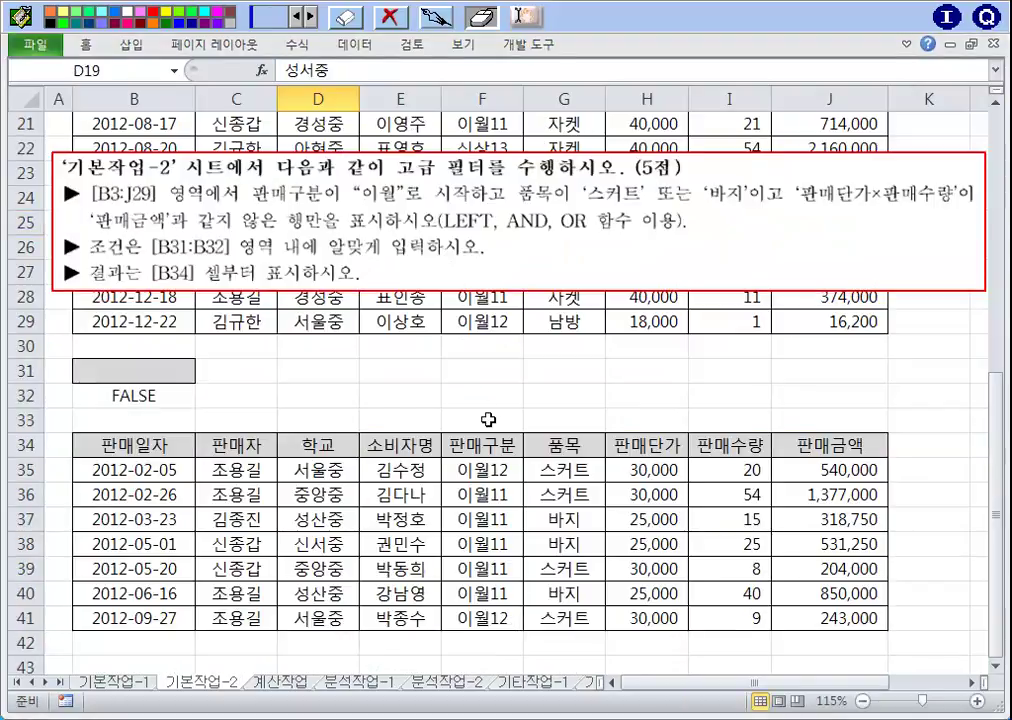
pyautogui.click(486, 400)
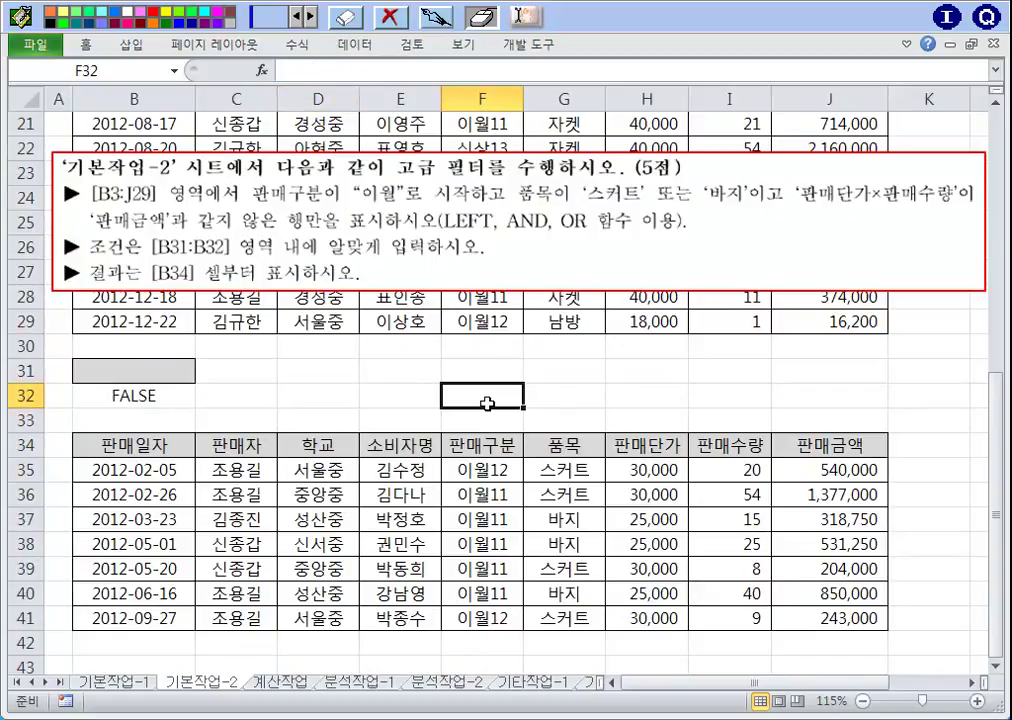